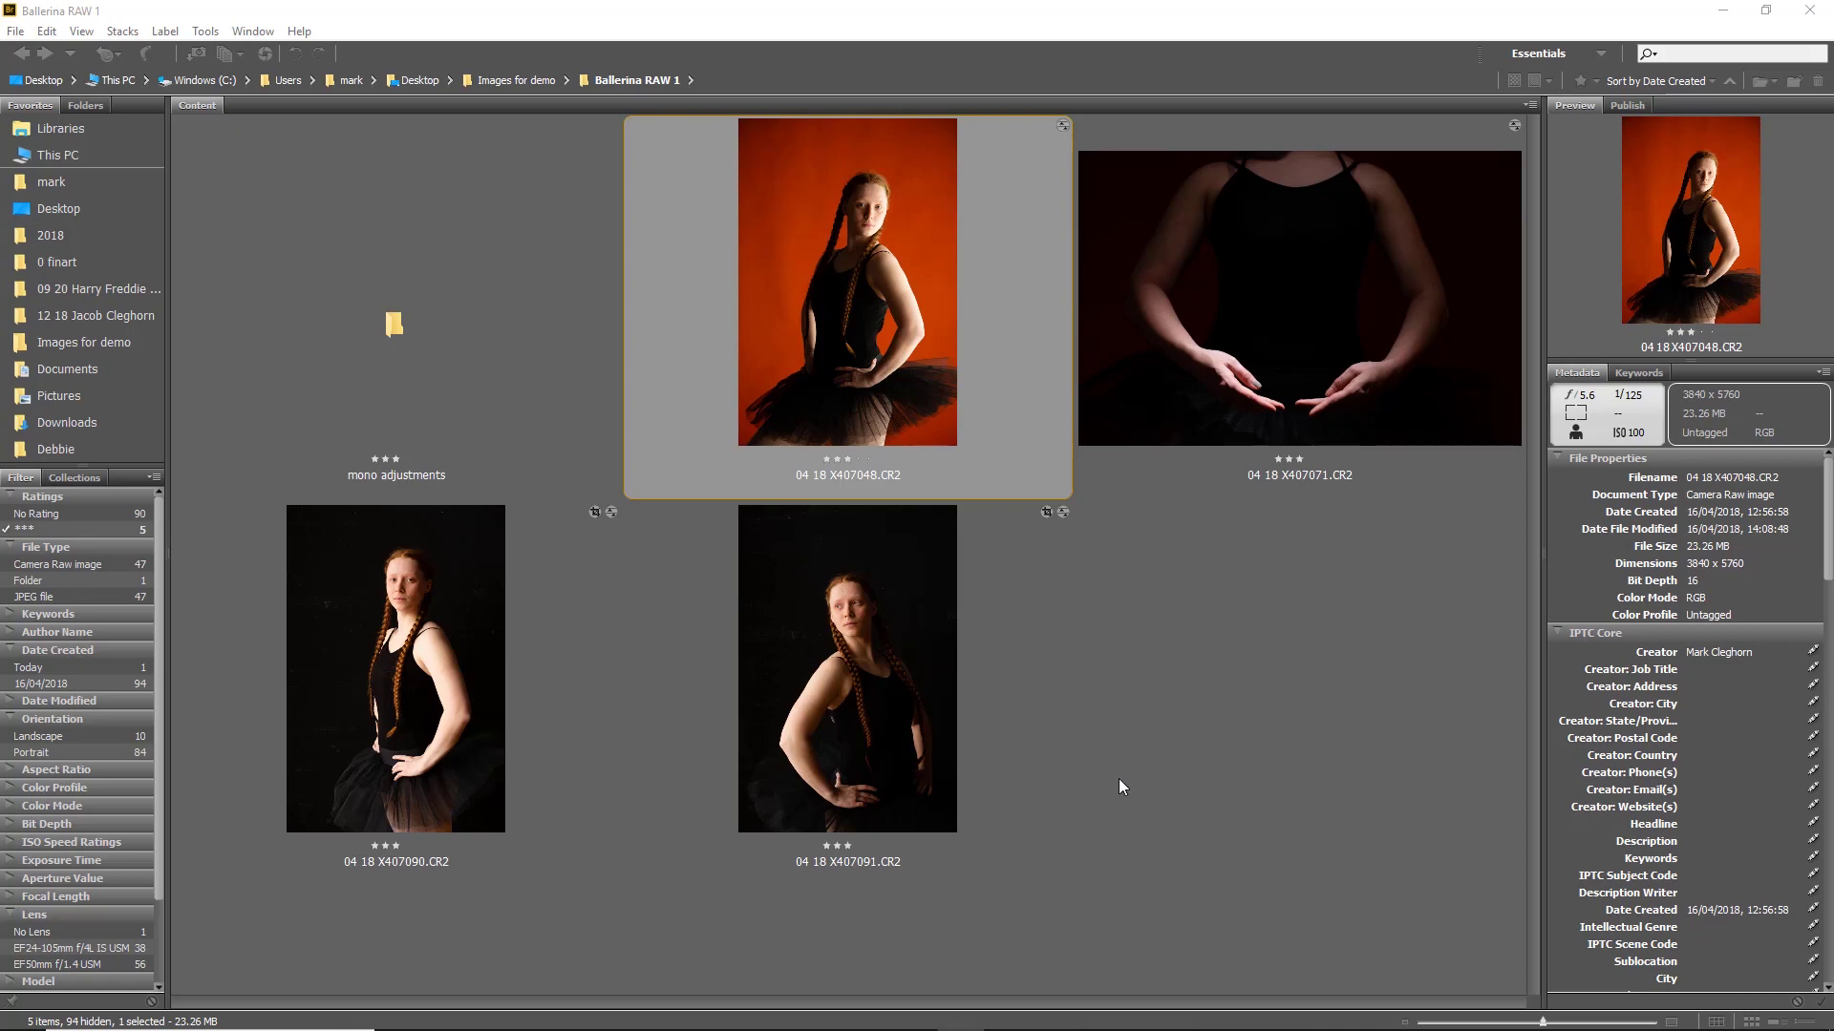
# Step: Add photos 071 and 090 to the selected 048 in Bridge and open all three in Camera Raw
pyautogui.keyDown('ctrl'); pyautogui.click(1154, 379); pyautogui.keyUp('ctrl')
pyautogui.keyDown('ctrl'); pyautogui.click(480, 648); pyautogui.keyUp('ctrl')
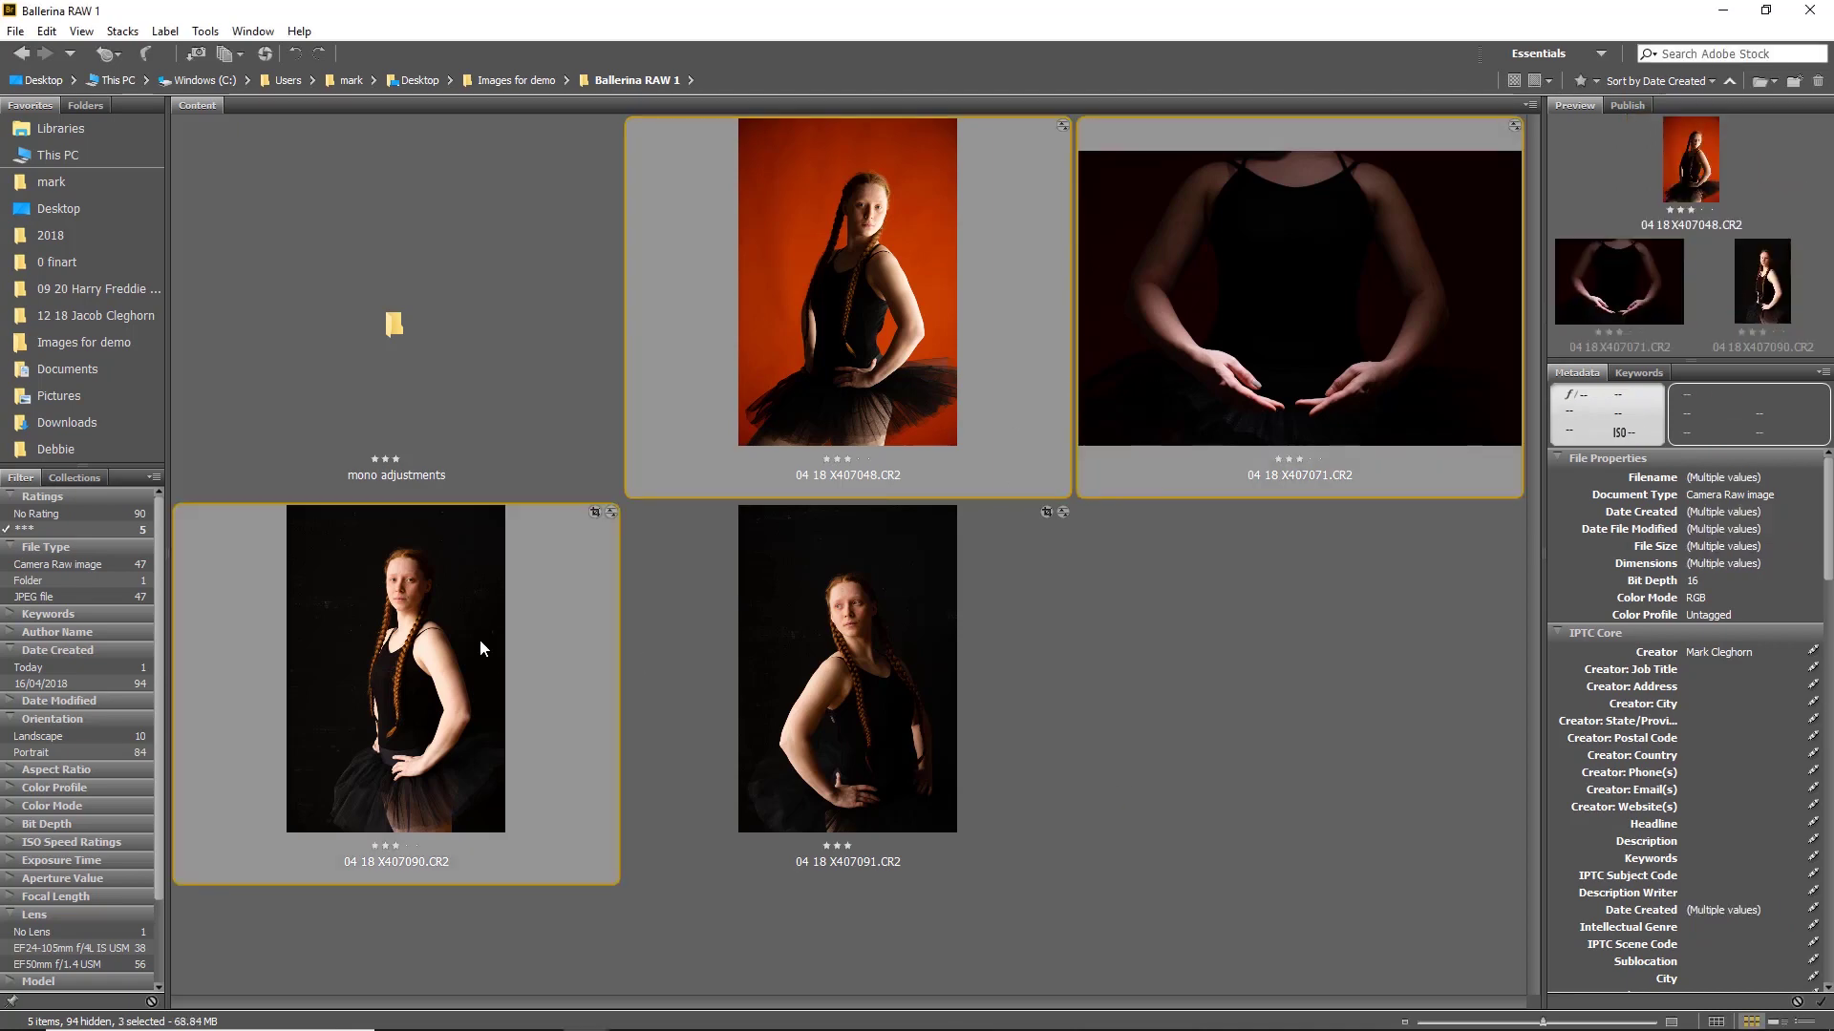
pyautogui.hotkey('ctrl', 'r')
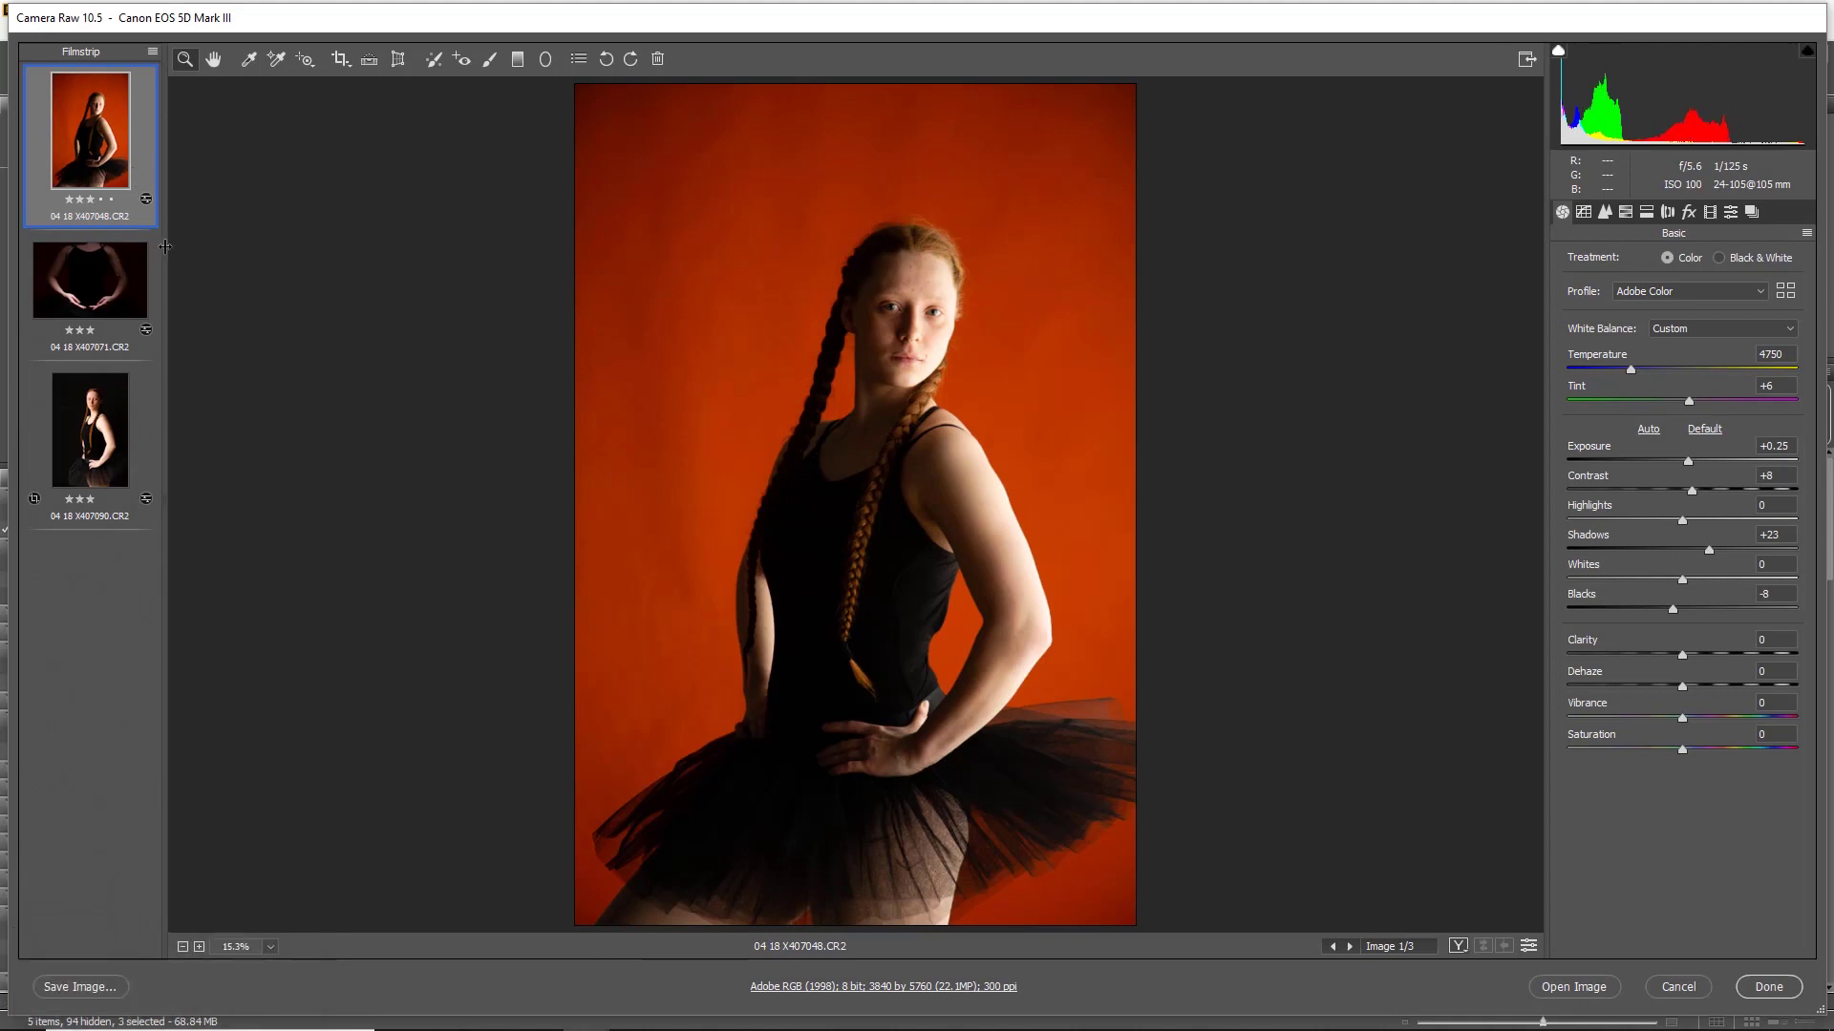
pyautogui.moveTo(167, 247); pyautogui.dragTo(274, 246)
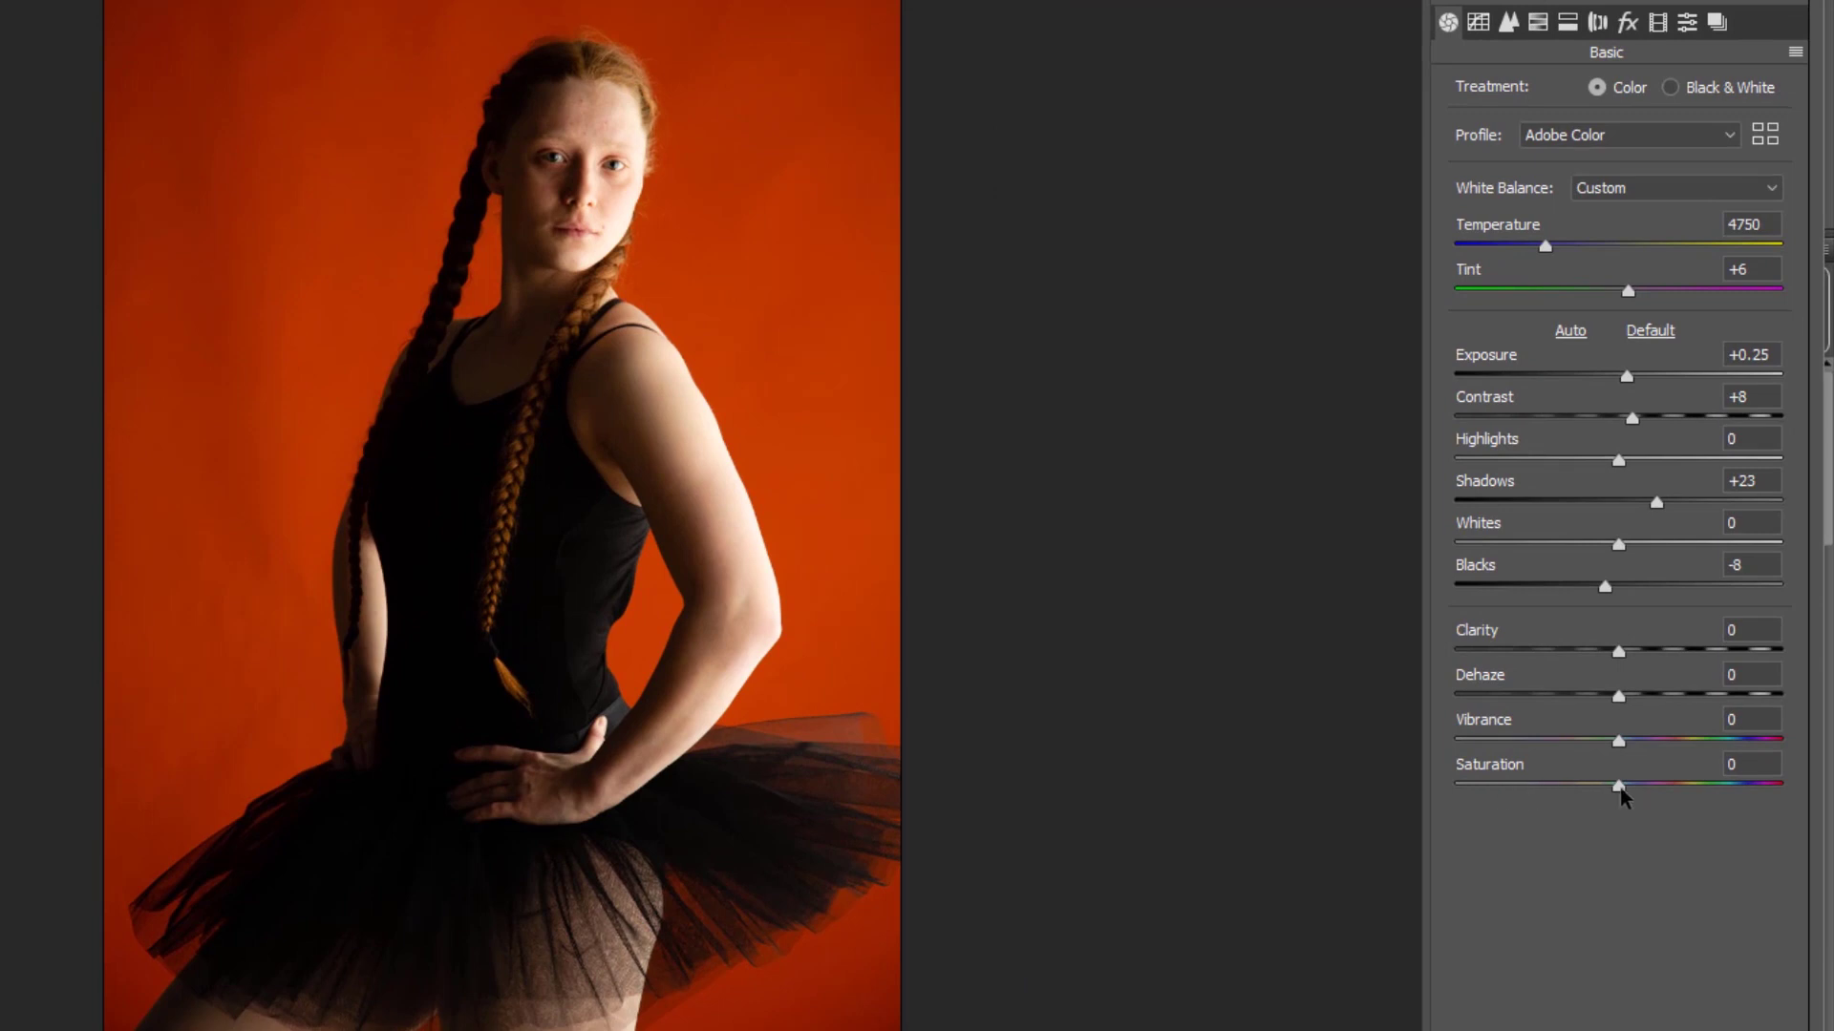
pyautogui.moveTo(1621, 791); pyautogui.dragTo(1440, 776)
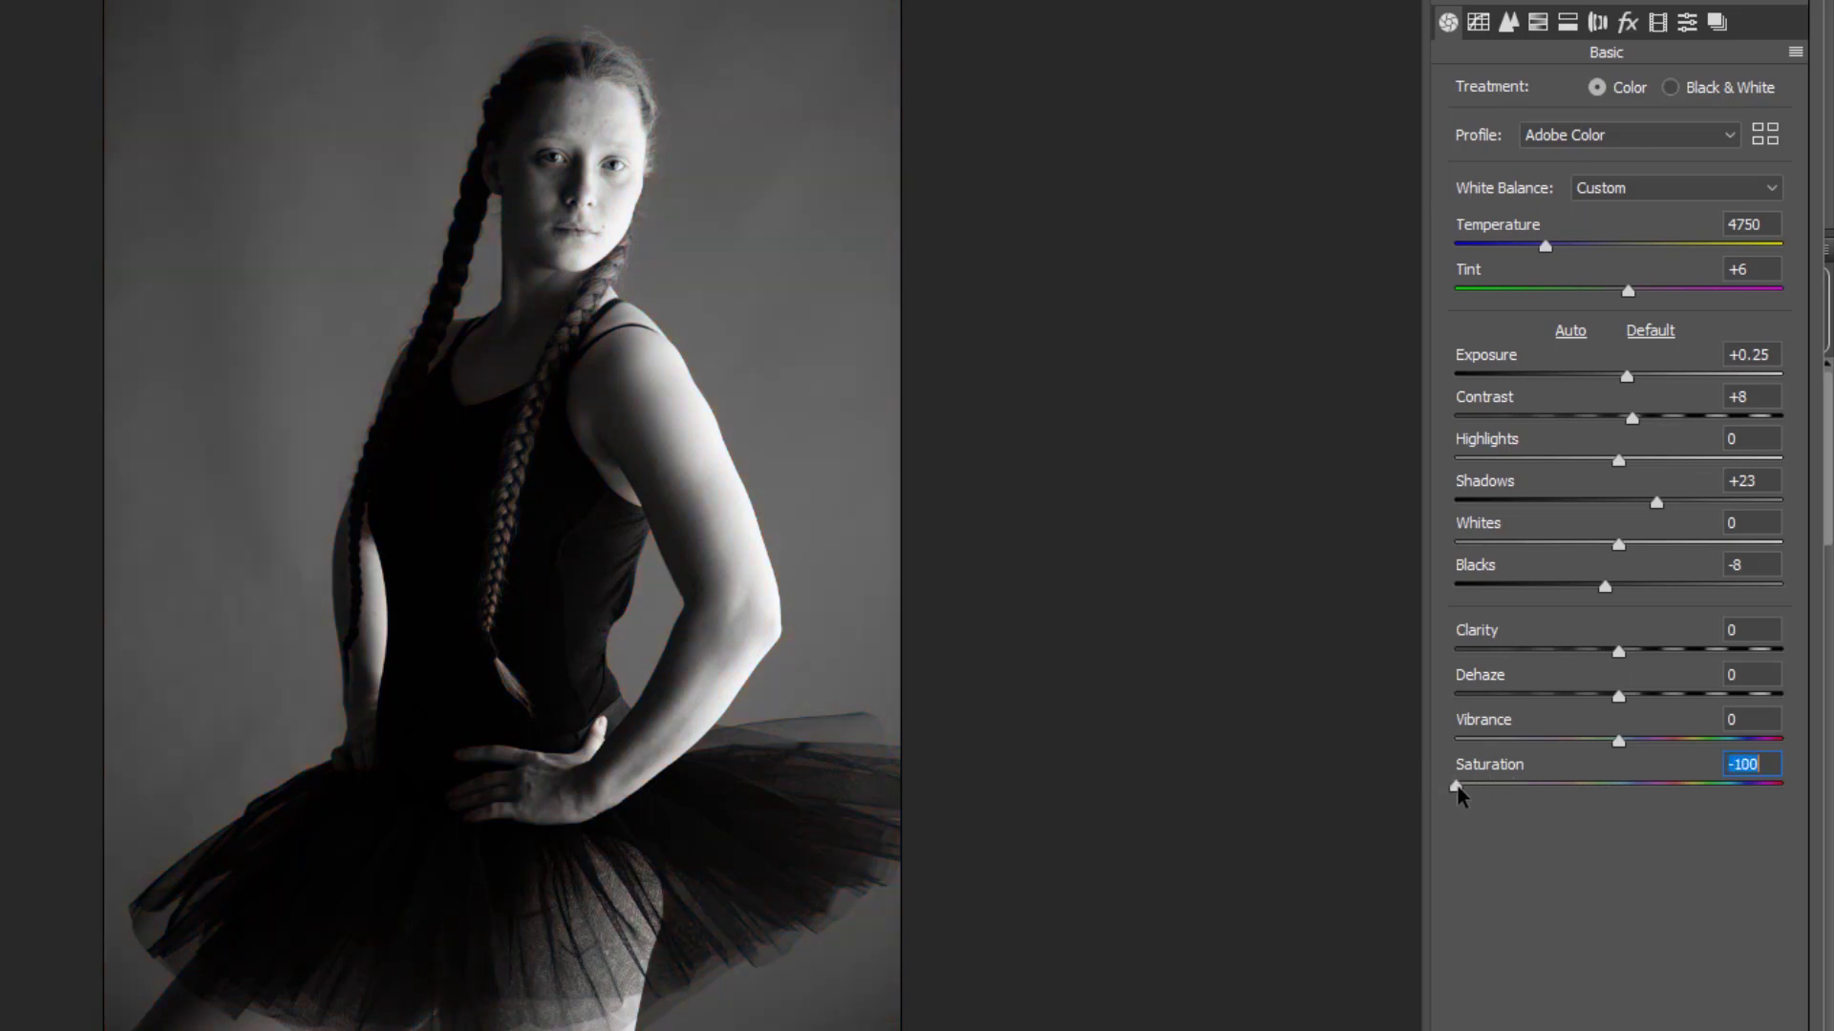
pyautogui.moveTo(1457, 789)
pyautogui.mouseDown()
pyautogui.moveTo(1506, 789)
pyautogui.moveTo(1449, 789)
pyautogui.mouseUp()
pyautogui.doubleClick(1457, 787)
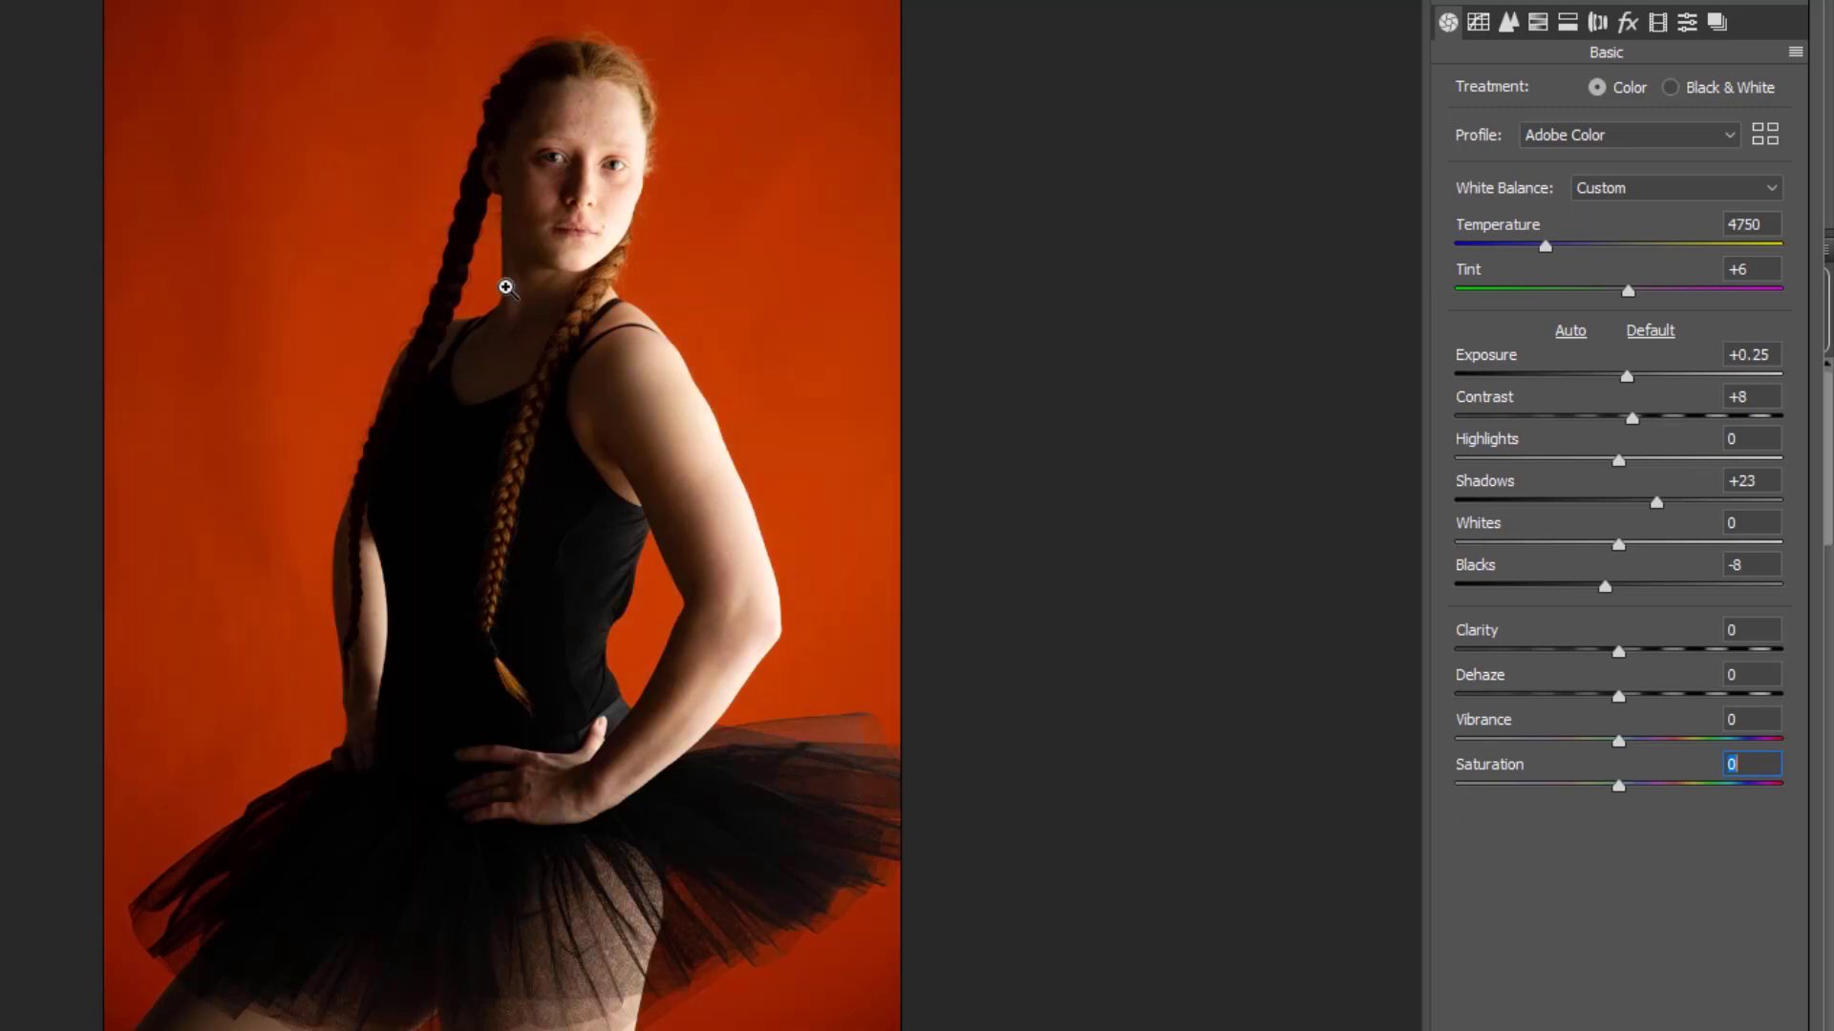
# Step: Drag all eight HSL Saturation sliders, Reds through Magentas, to -100
pyautogui.click(1537, 23)
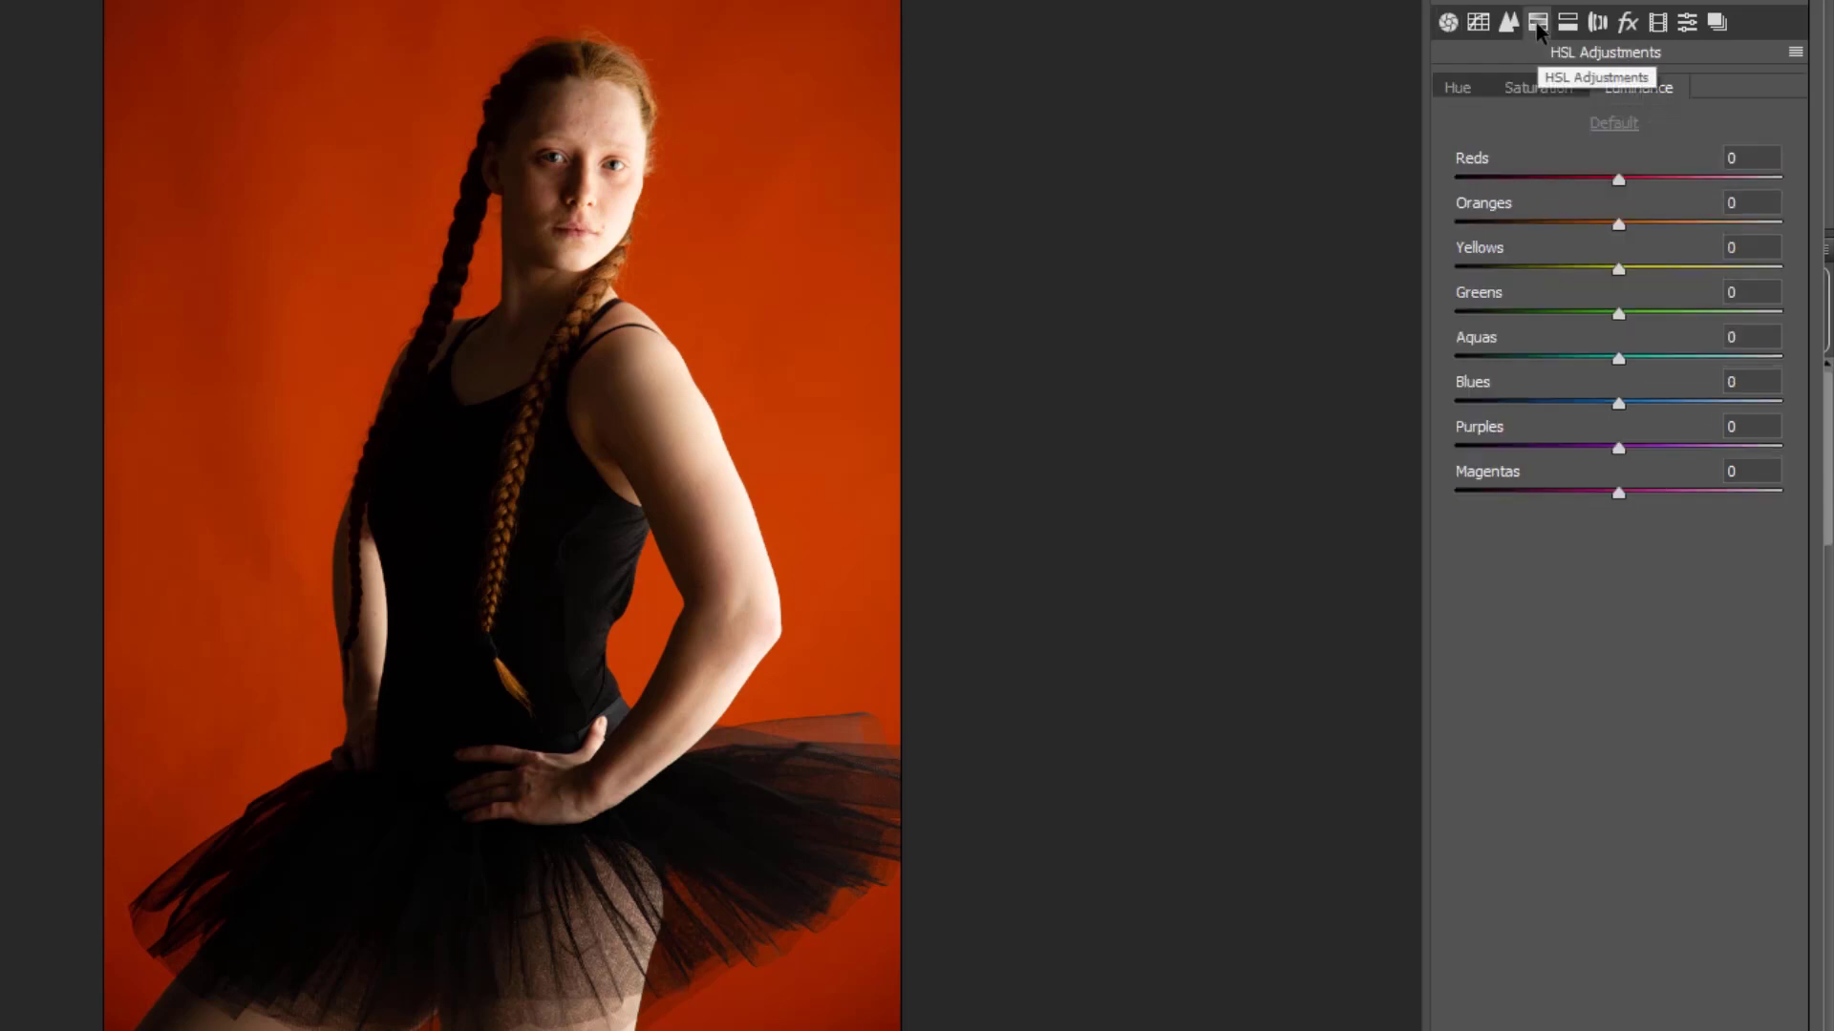
pyautogui.click(1519, 96)
pyautogui.moveTo(1585, 181); pyautogui.dragTo(1392, 229)
pyautogui.click(1510, 225)
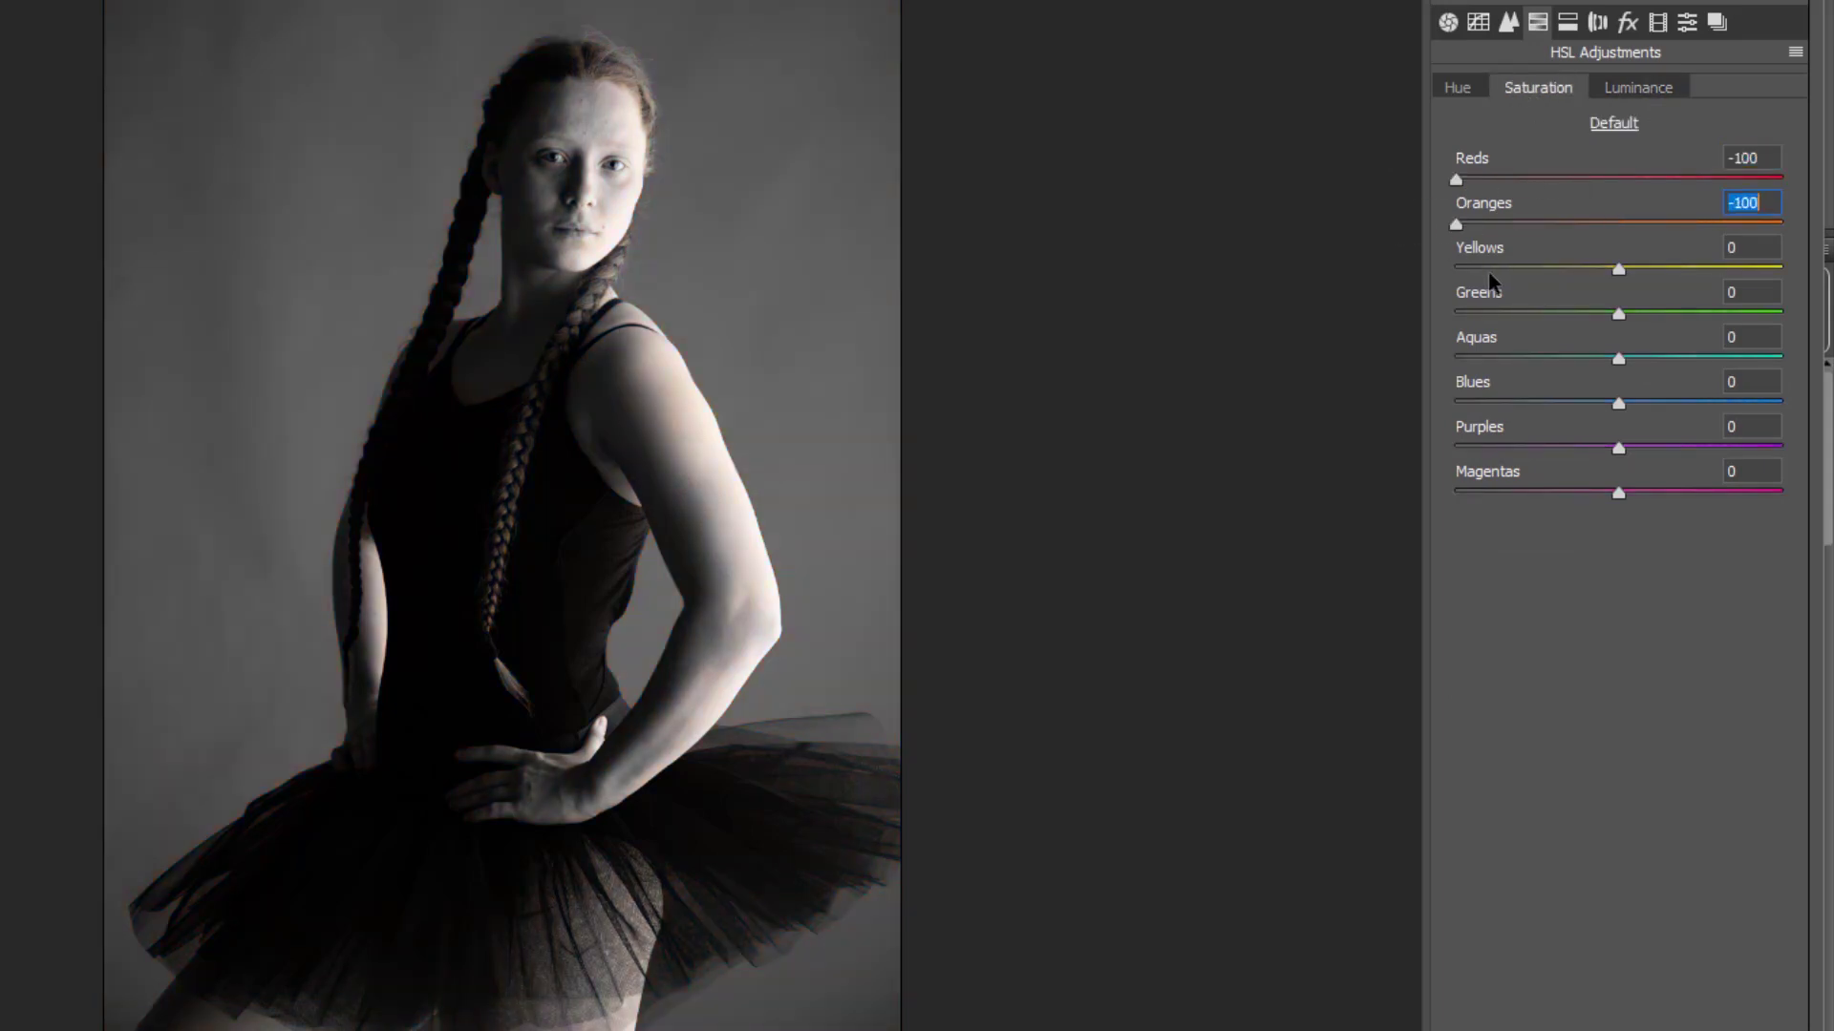
pyautogui.moveTo(1493, 269); pyautogui.dragTo(1433, 496)
pyautogui.click(1479, 358)
pyautogui.click(1475, 492)
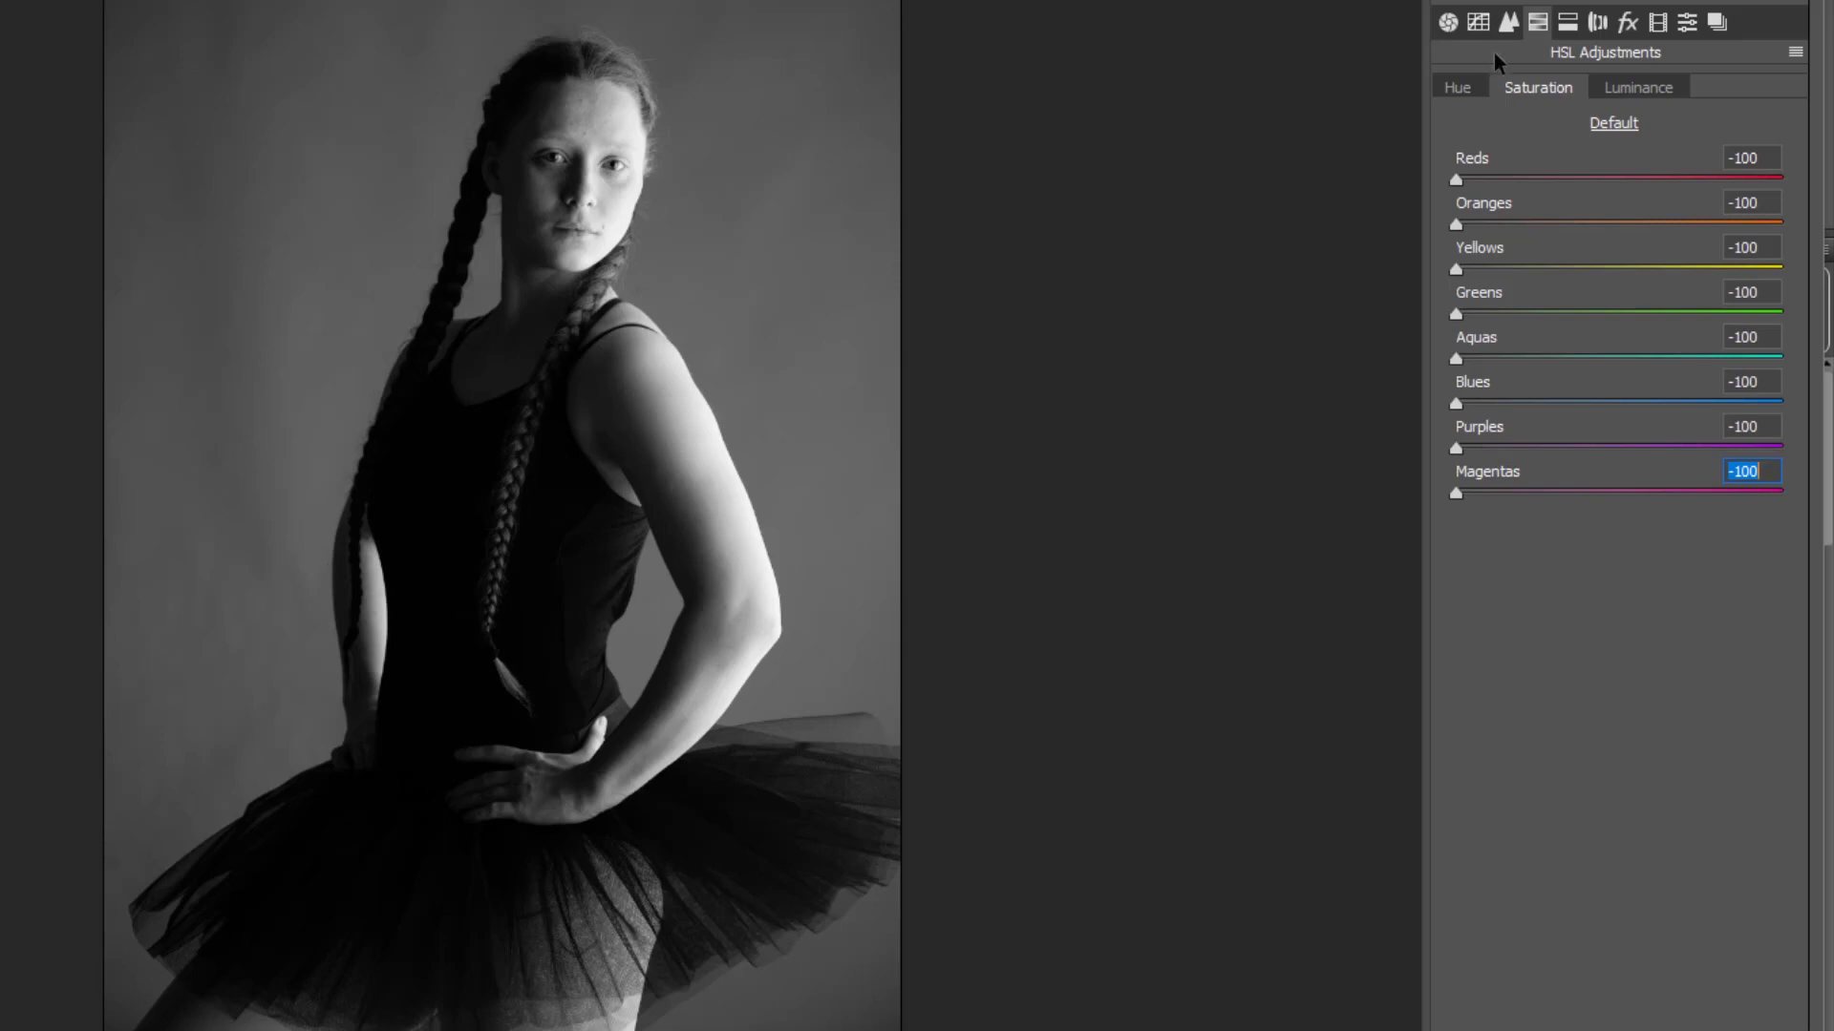
# Step: On HSL Luminance, try and reset Oranges, then raise Reds luminance to +27
pyautogui.click(1623, 92)
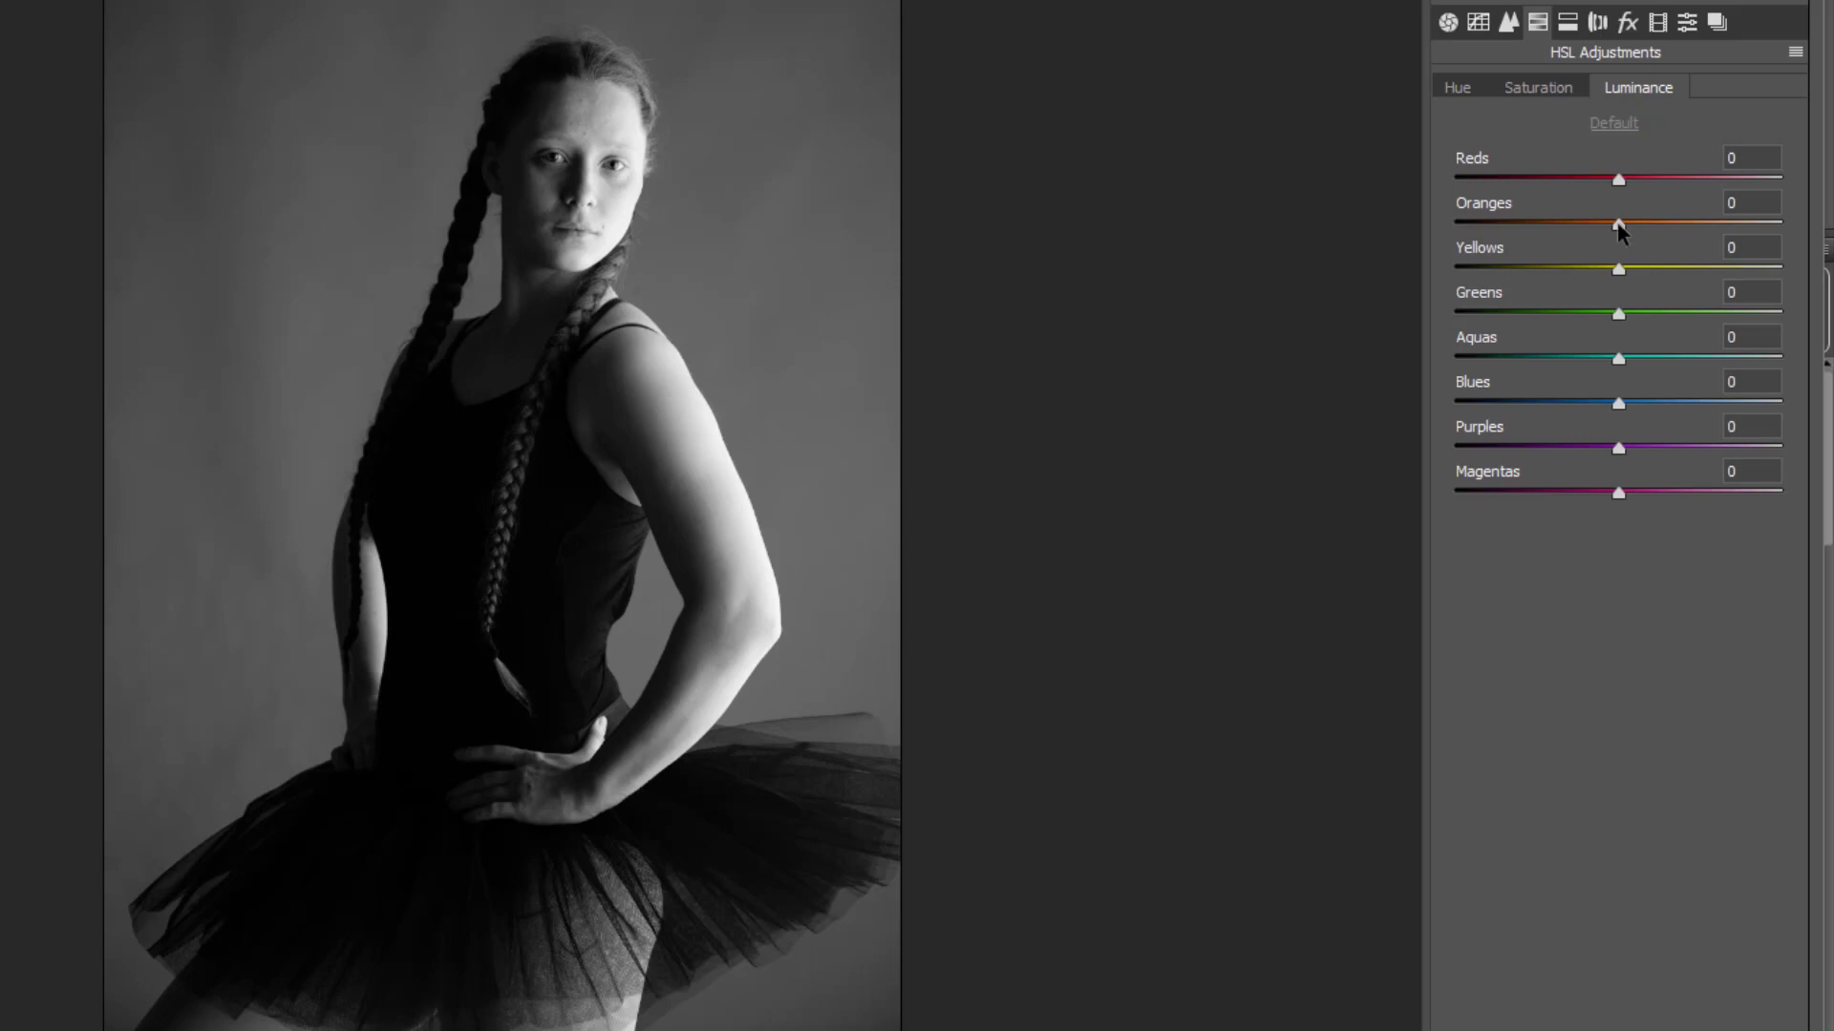
pyautogui.moveTo(1619, 227); pyautogui.dragTo(1681, 225)
pyautogui.doubleClick(1681, 226)
pyautogui.moveTo(1618, 179); pyautogui.dragTo(1659, 174)
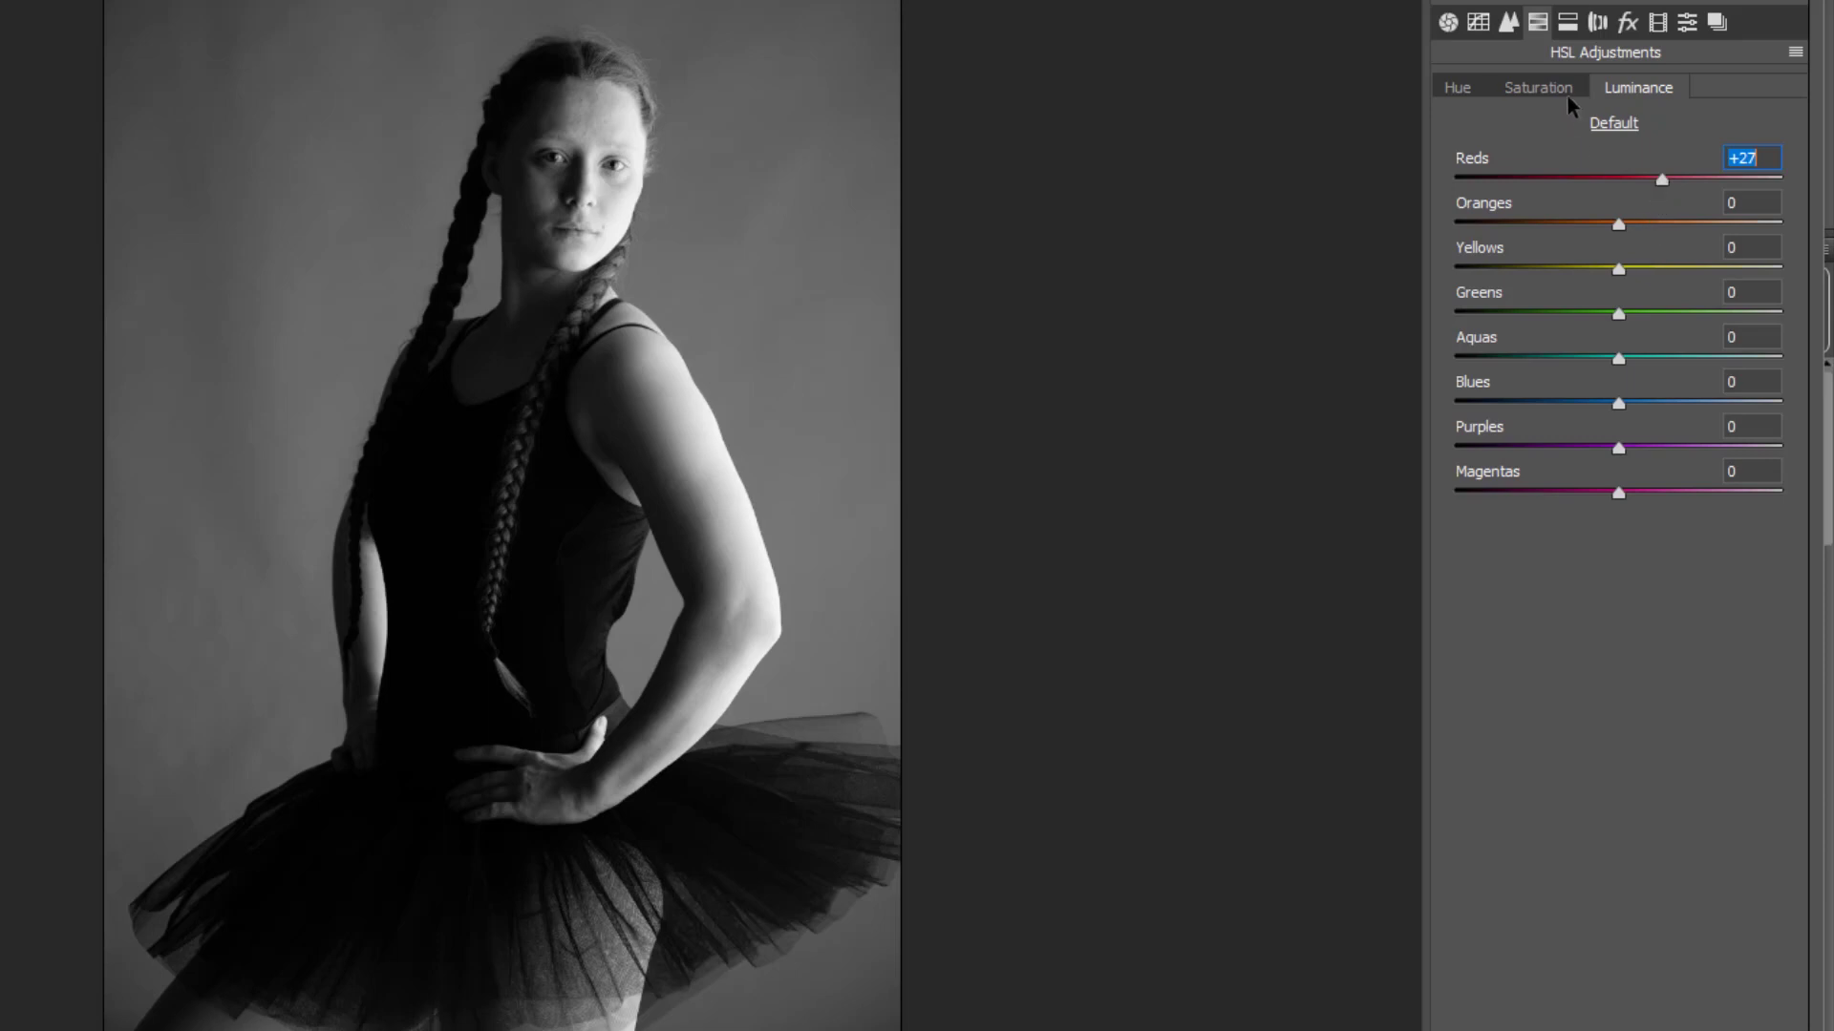
# Step: Reset all eight HSL Saturation sliders, Reds through Magentas, to 0
pyautogui.click(1540, 88)
pyautogui.doubleClick(1456, 180)
pyautogui.doubleClick(1456, 225)
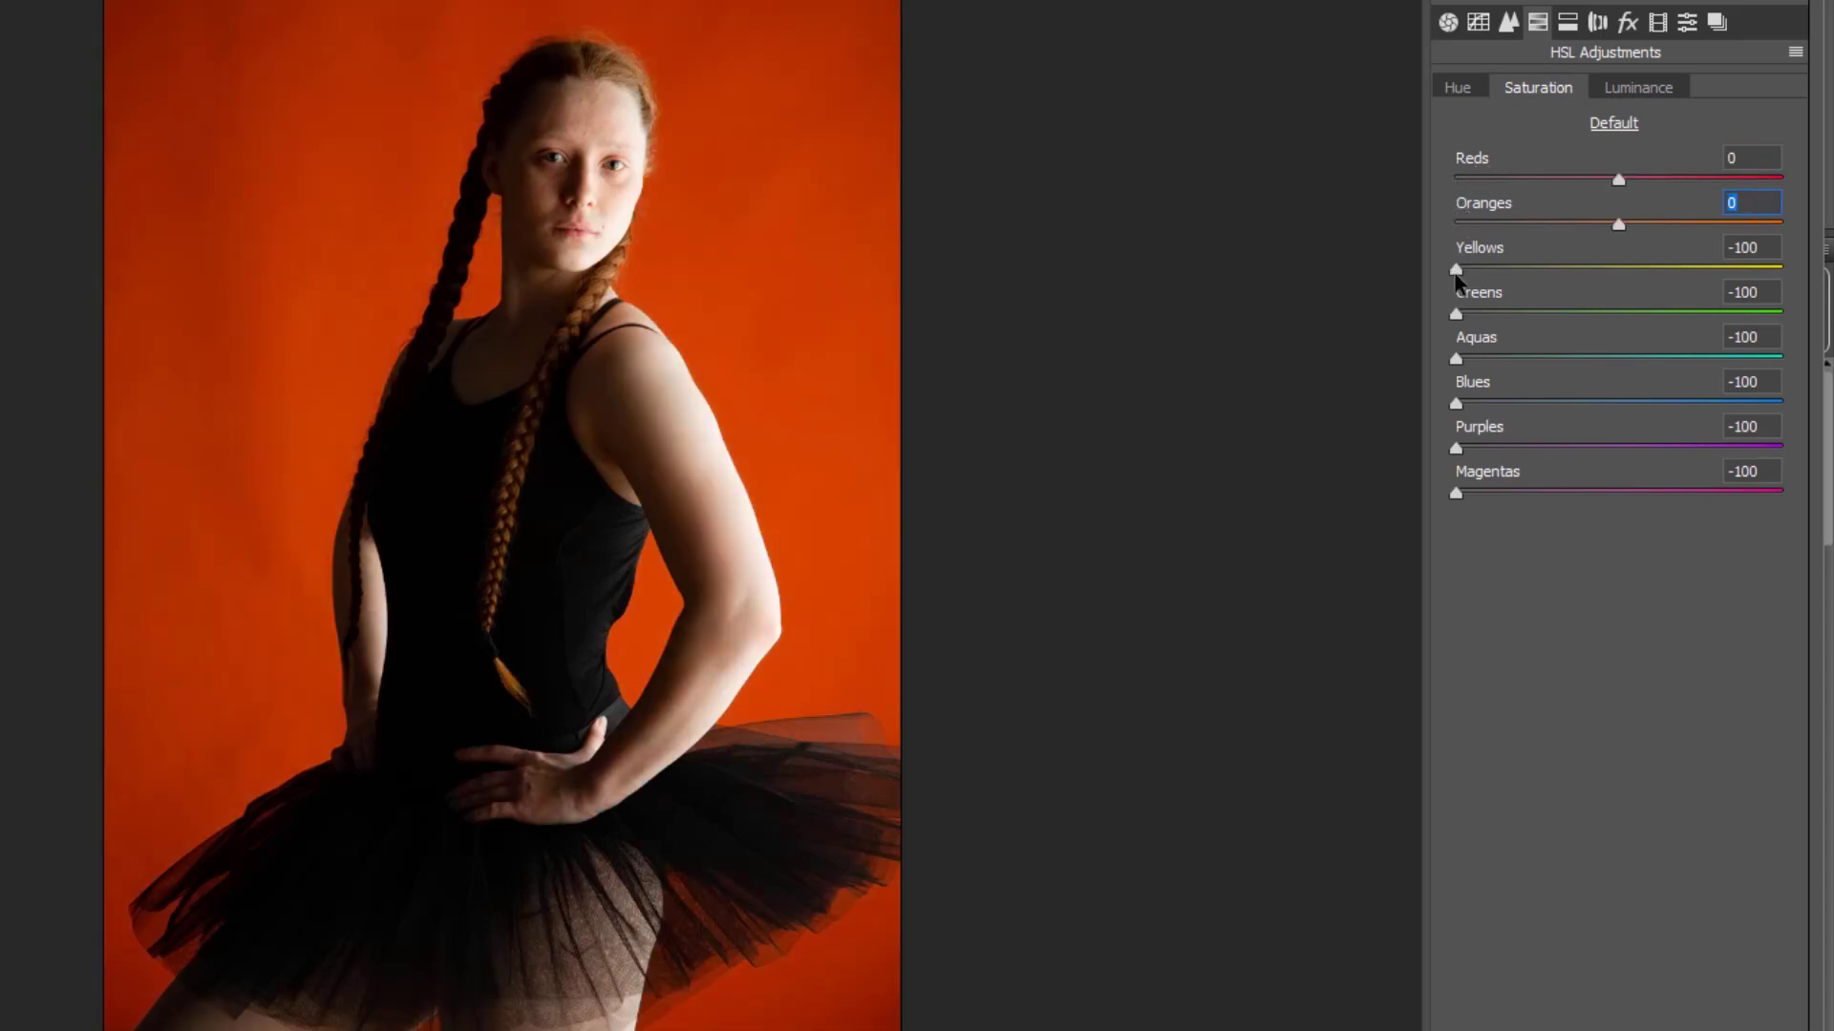
pyautogui.doubleClick(1455, 269)
pyautogui.doubleClick(1455, 315)
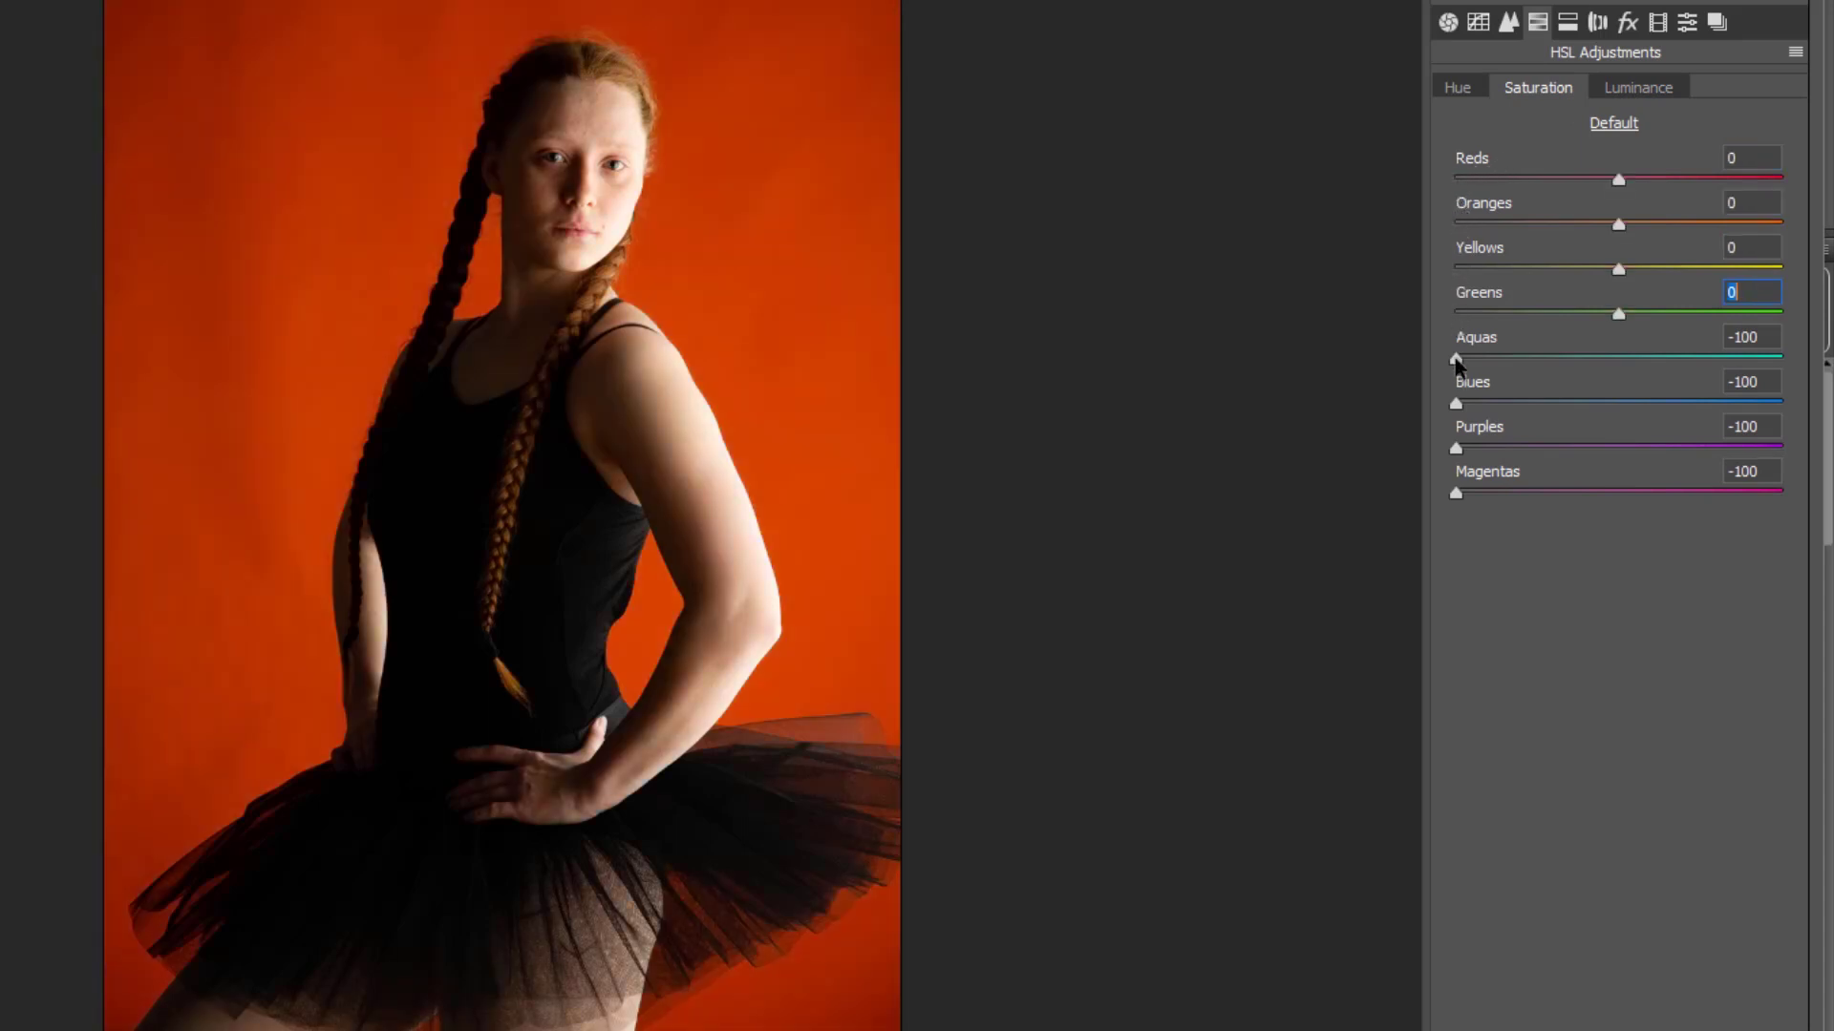
pyautogui.doubleClick(1456, 359)
pyautogui.doubleClick(1455, 404)
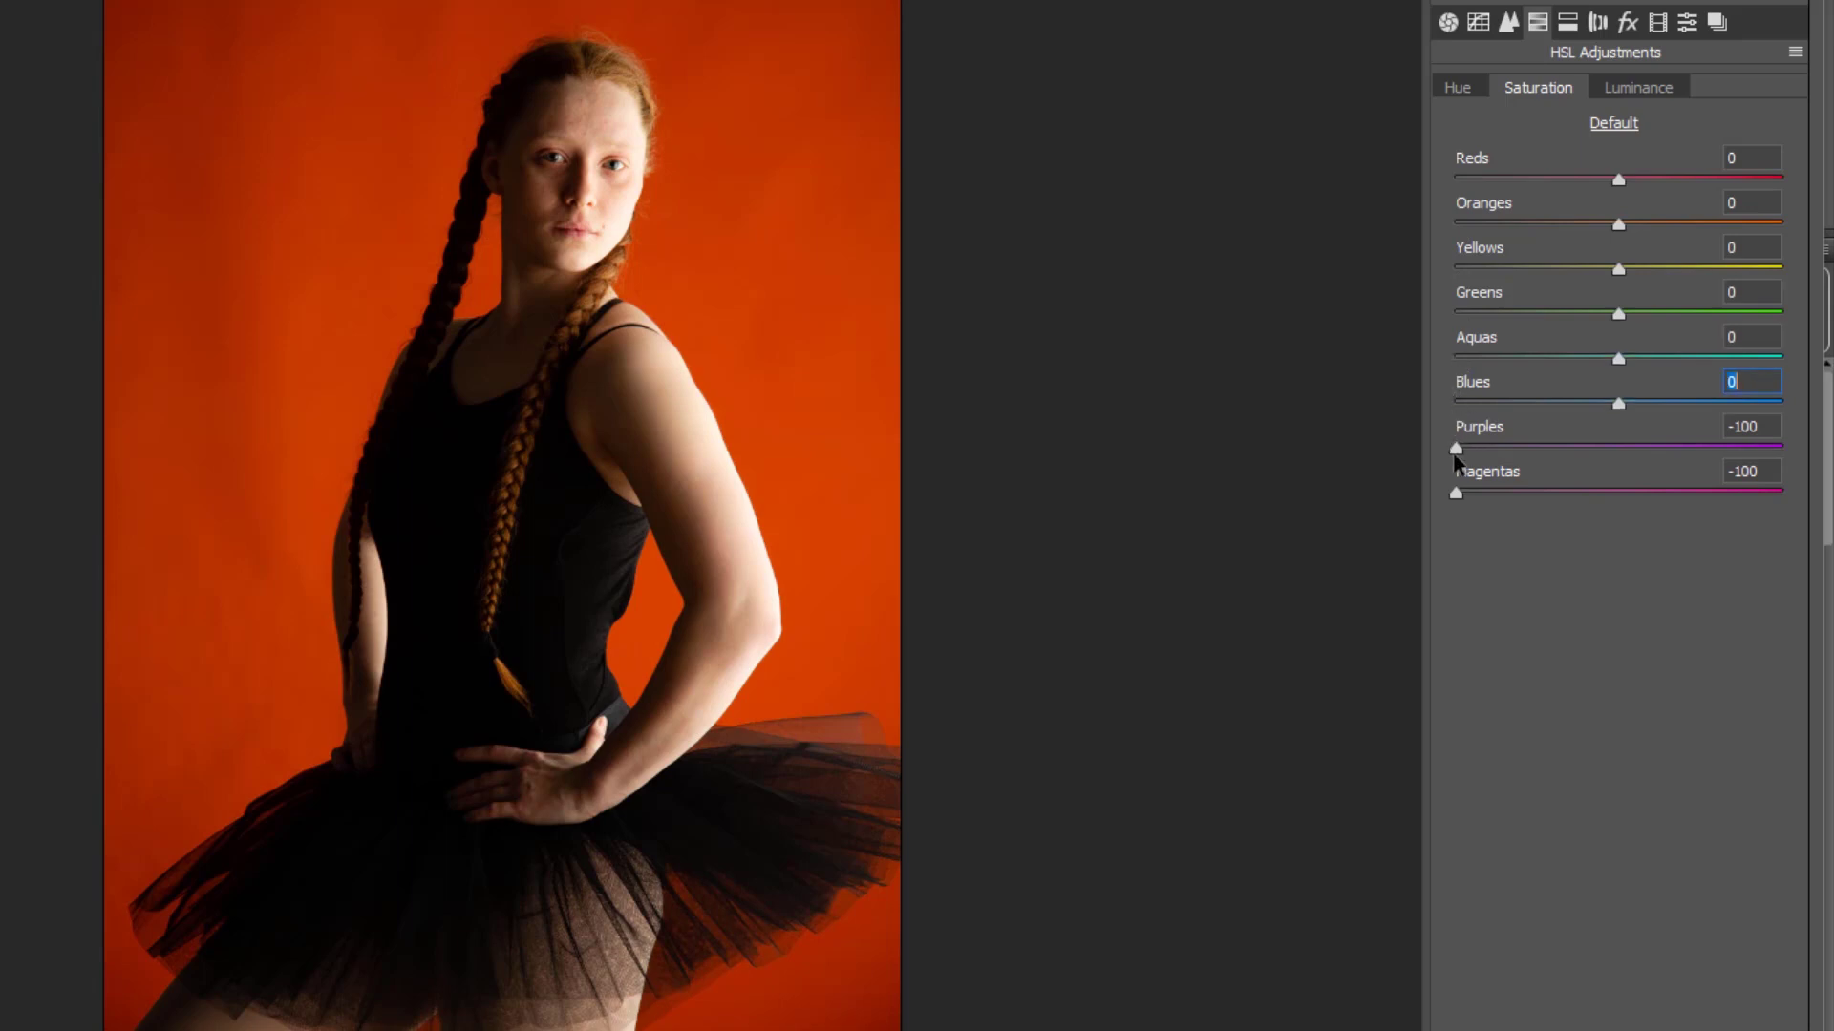
pyautogui.doubleClick(1455, 449)
pyautogui.doubleClick(1455, 493)
# Step: Reset the Reds luminance from +27 back to 0
pyautogui.click(1636, 88)
pyautogui.moveTo(1618, 178); pyautogui.dragTo(1661, 180)
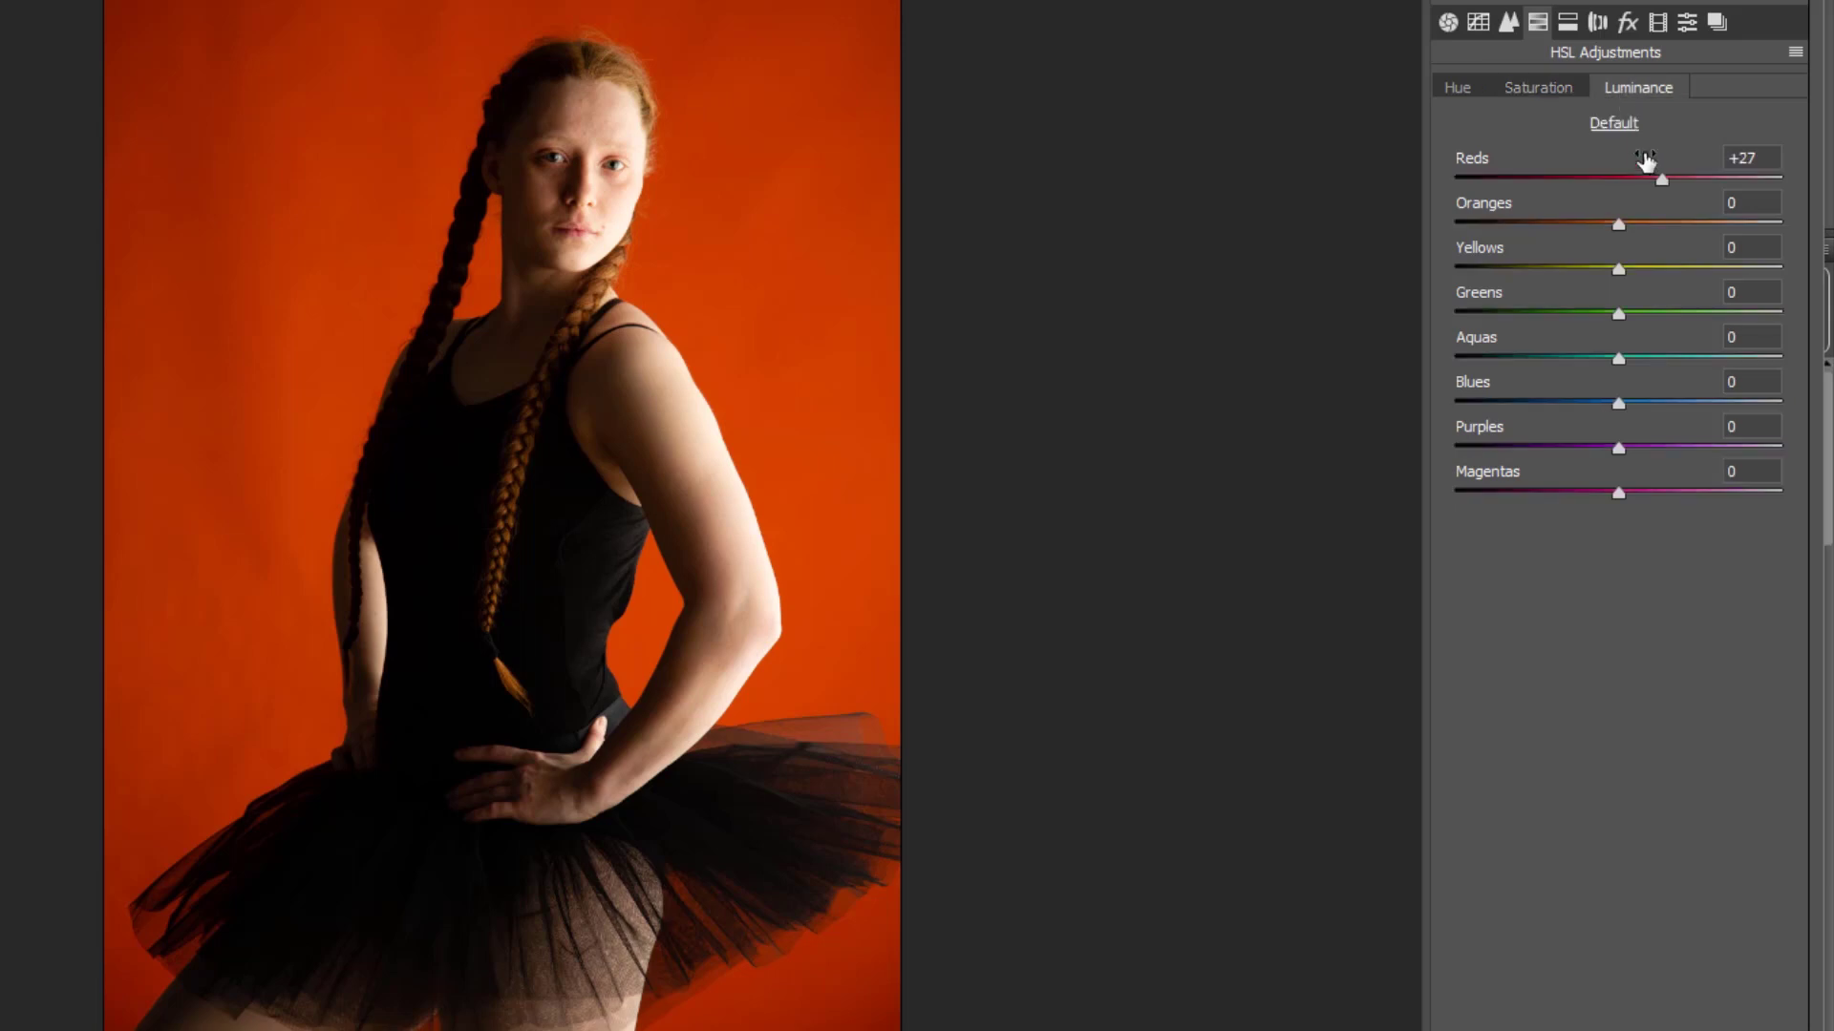
pyautogui.doubleClick(1662, 180)
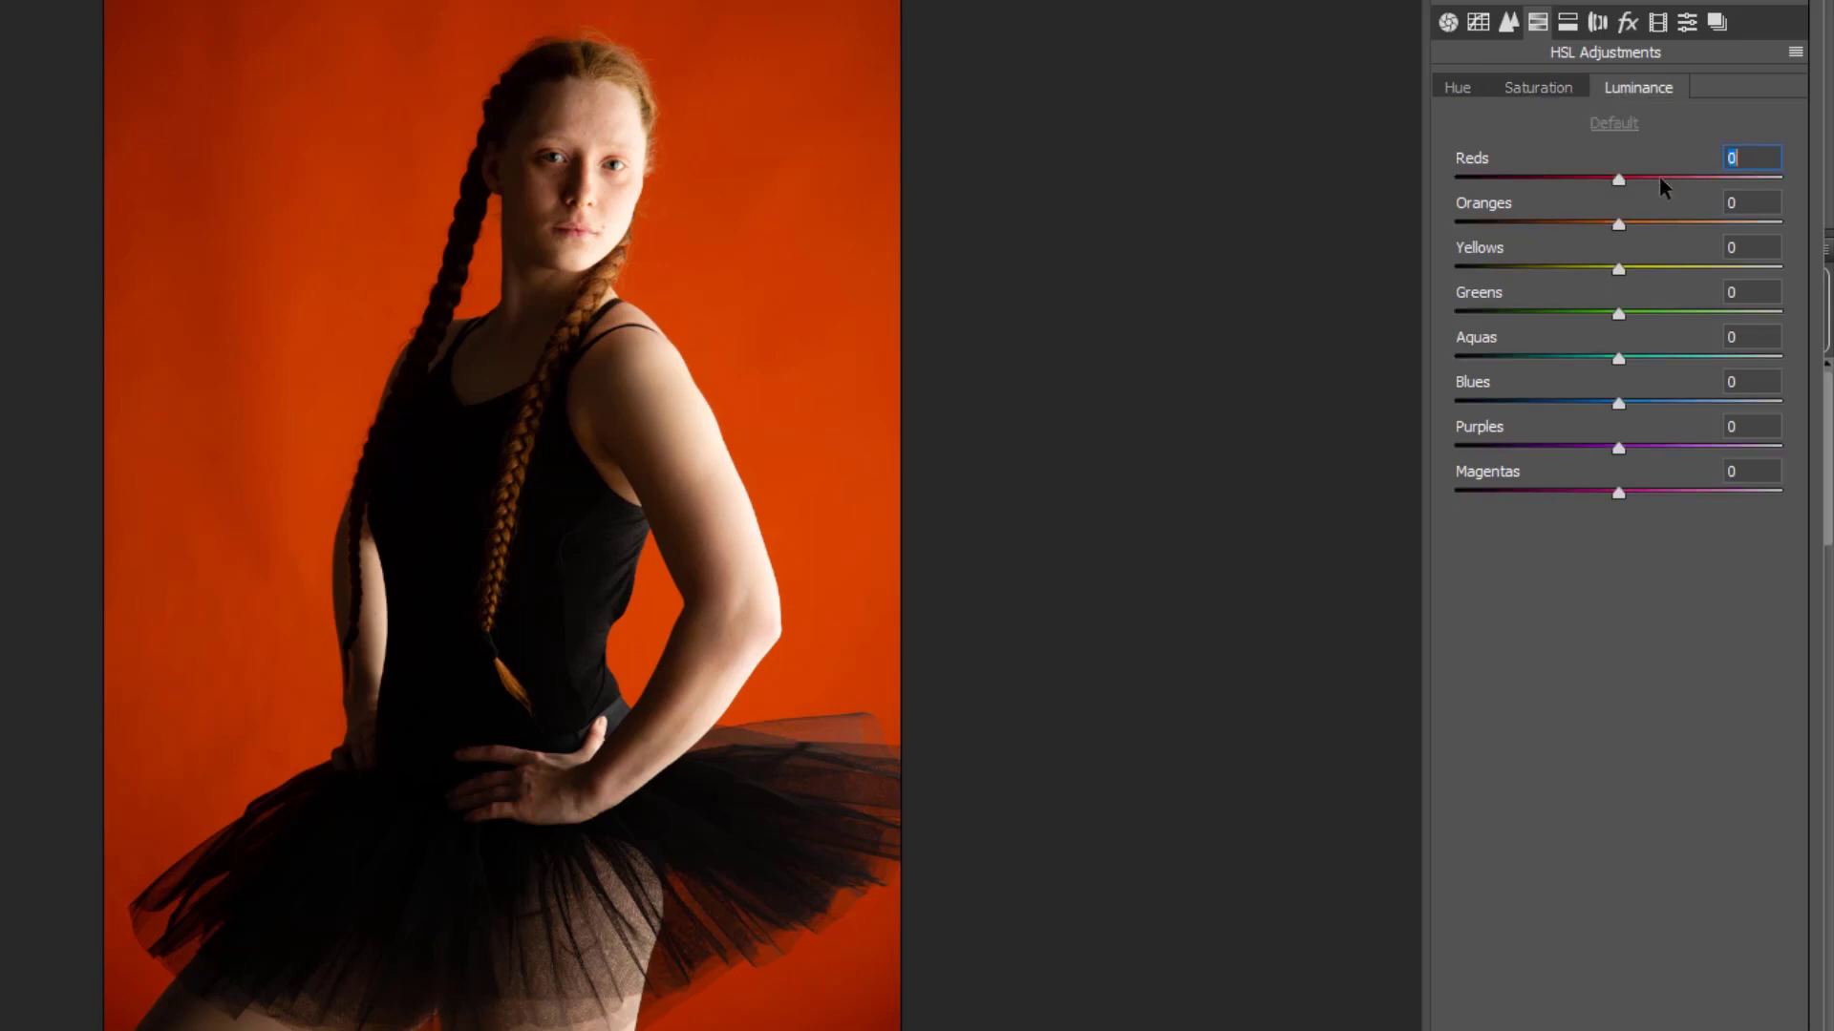
# Step: Show the Presets panel, then expand and collapse the B&W preset group to preview it
pyautogui.click(1687, 29)
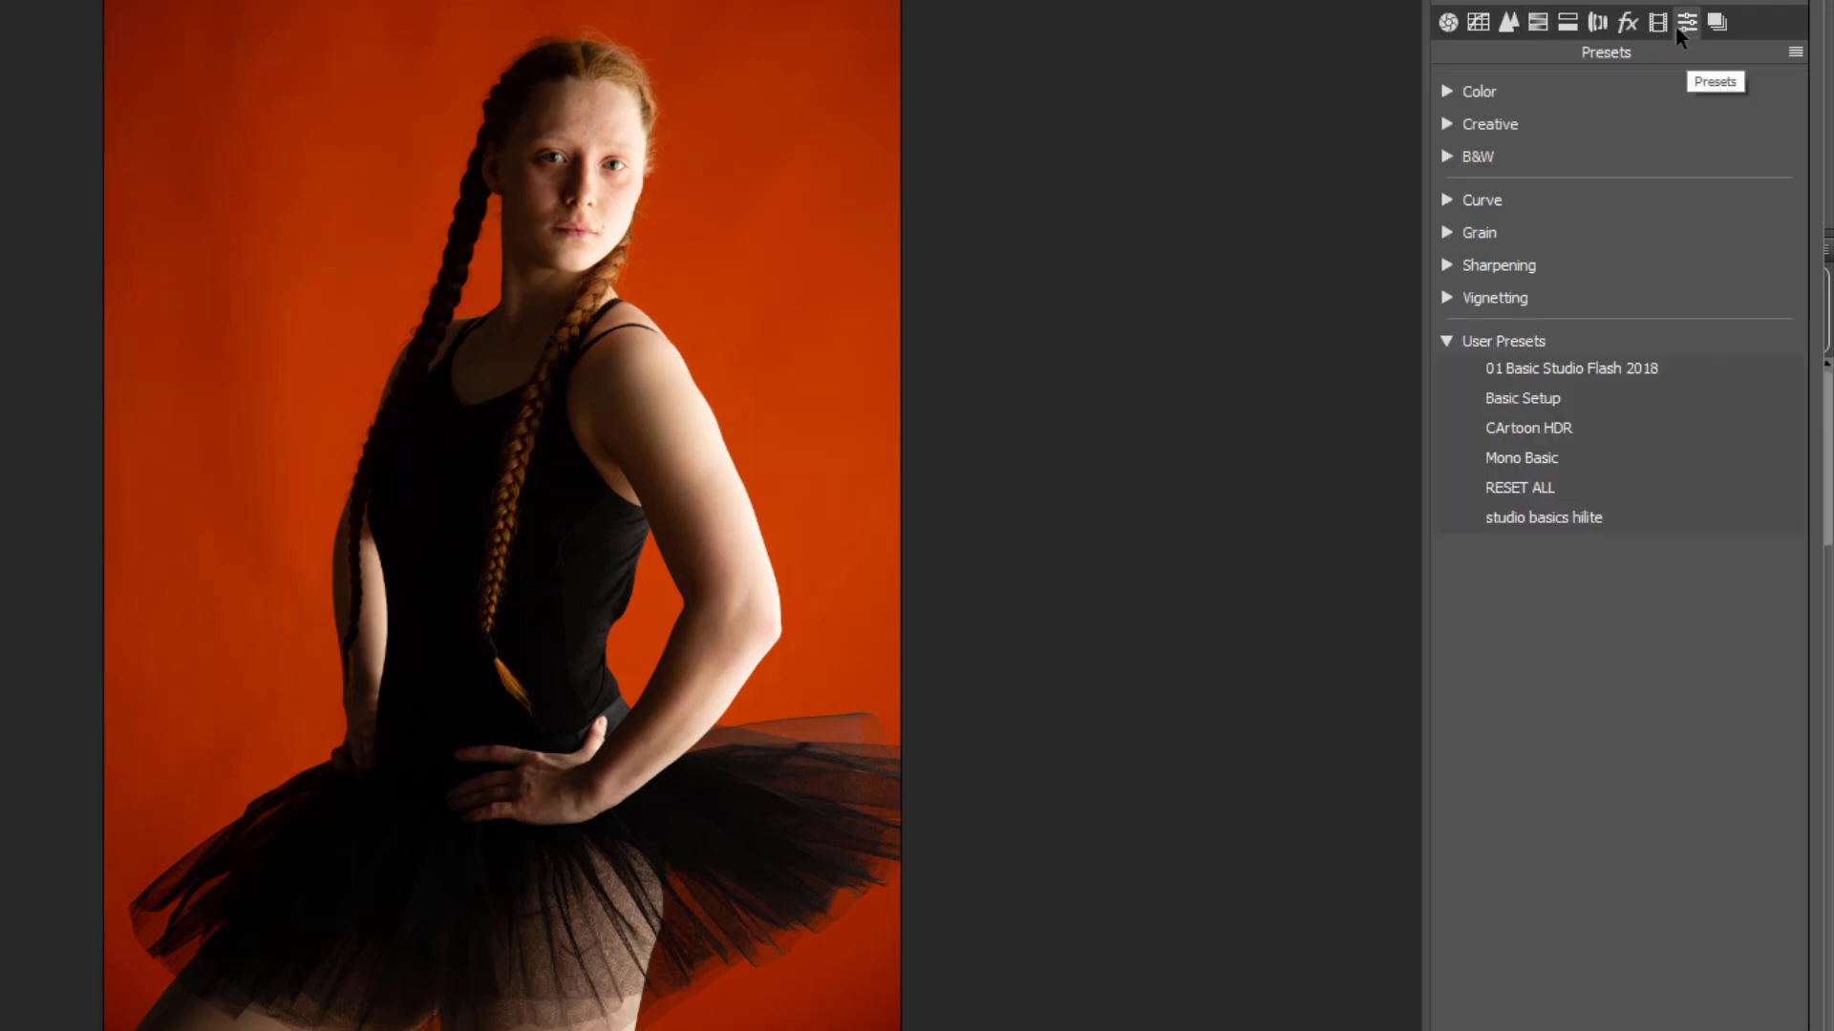
pyautogui.click(1448, 157)
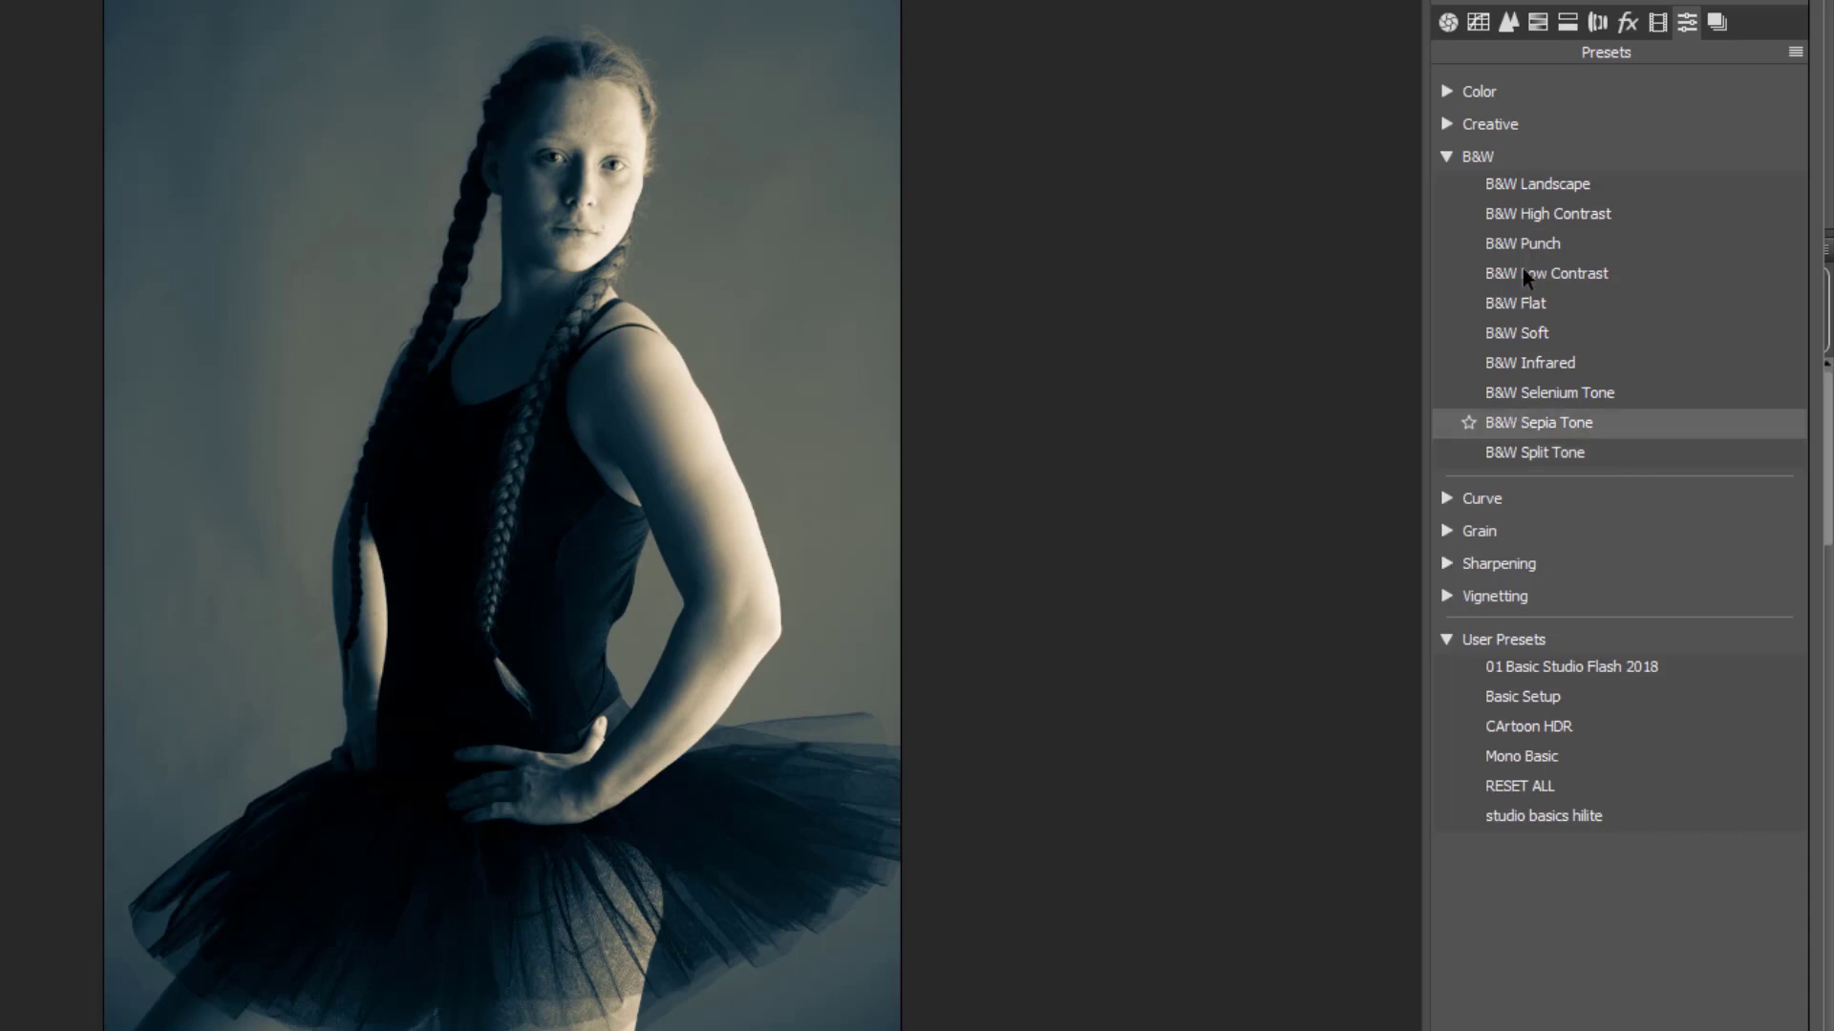
pyautogui.click(1544, 158)
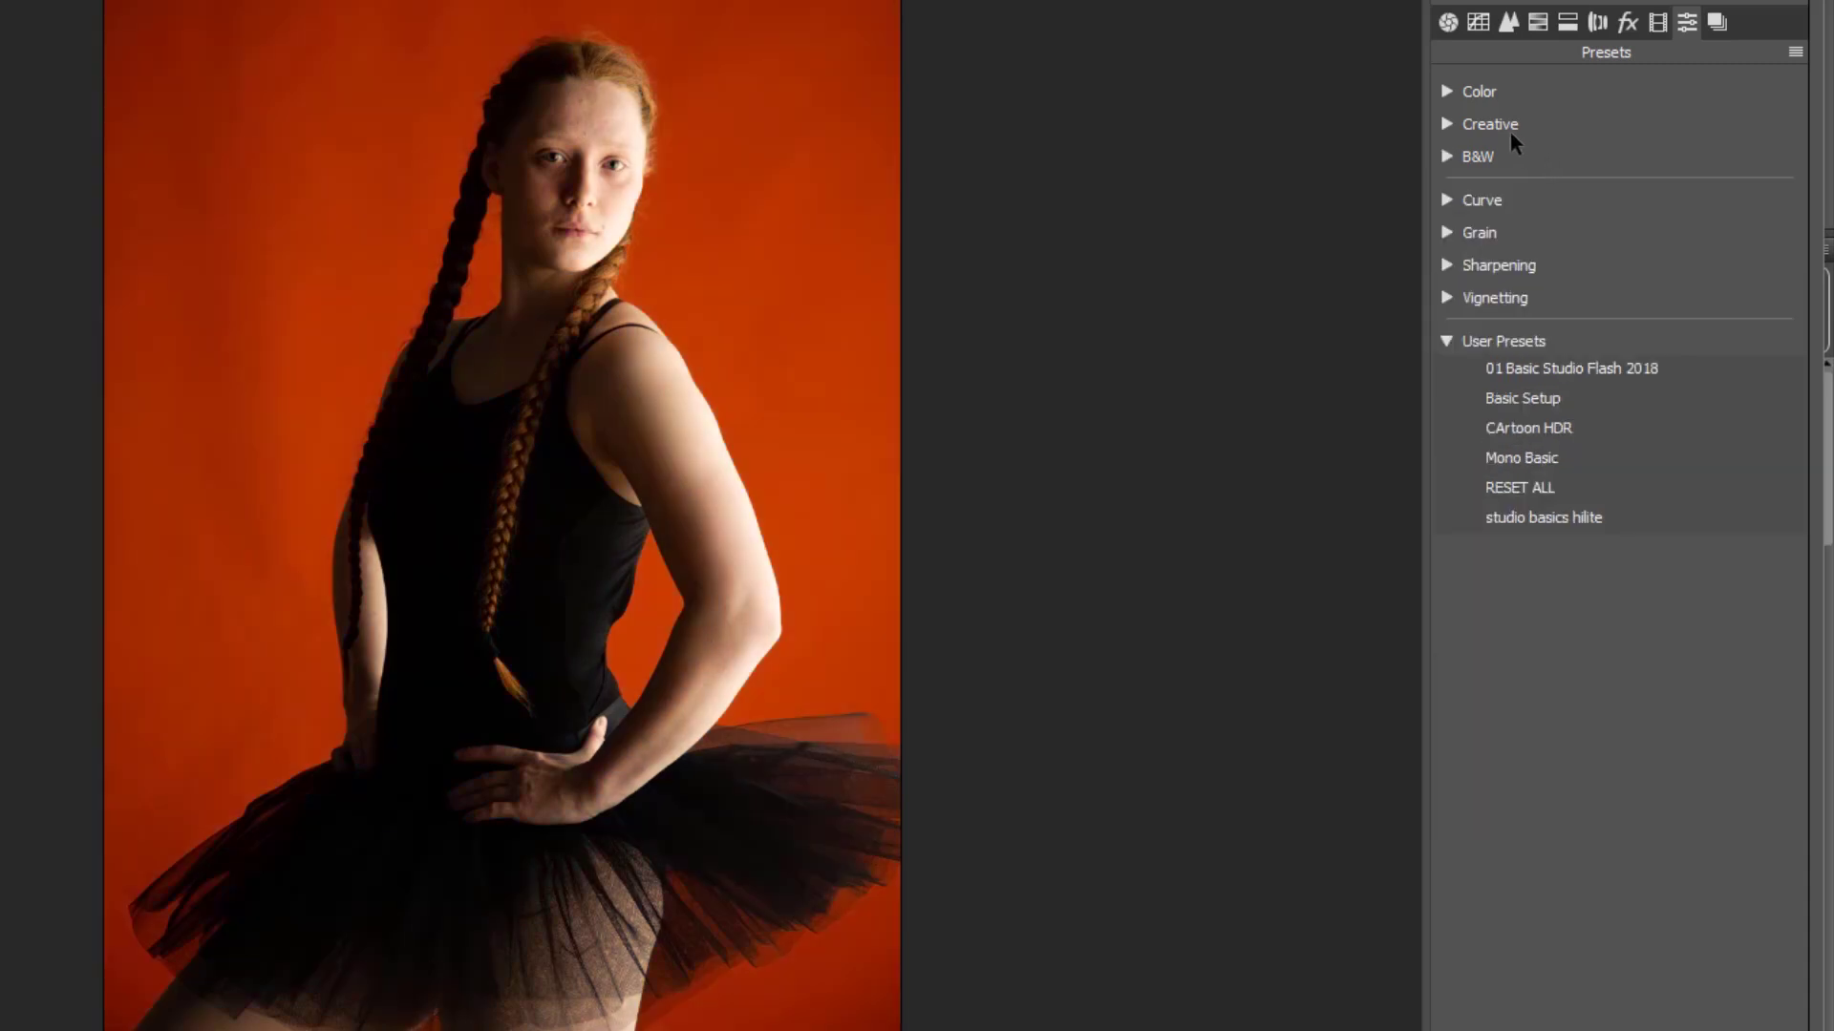
# Step: Try removing all colour with the Basic Saturation slider, then reset it to 0
pyautogui.click(1448, 21)
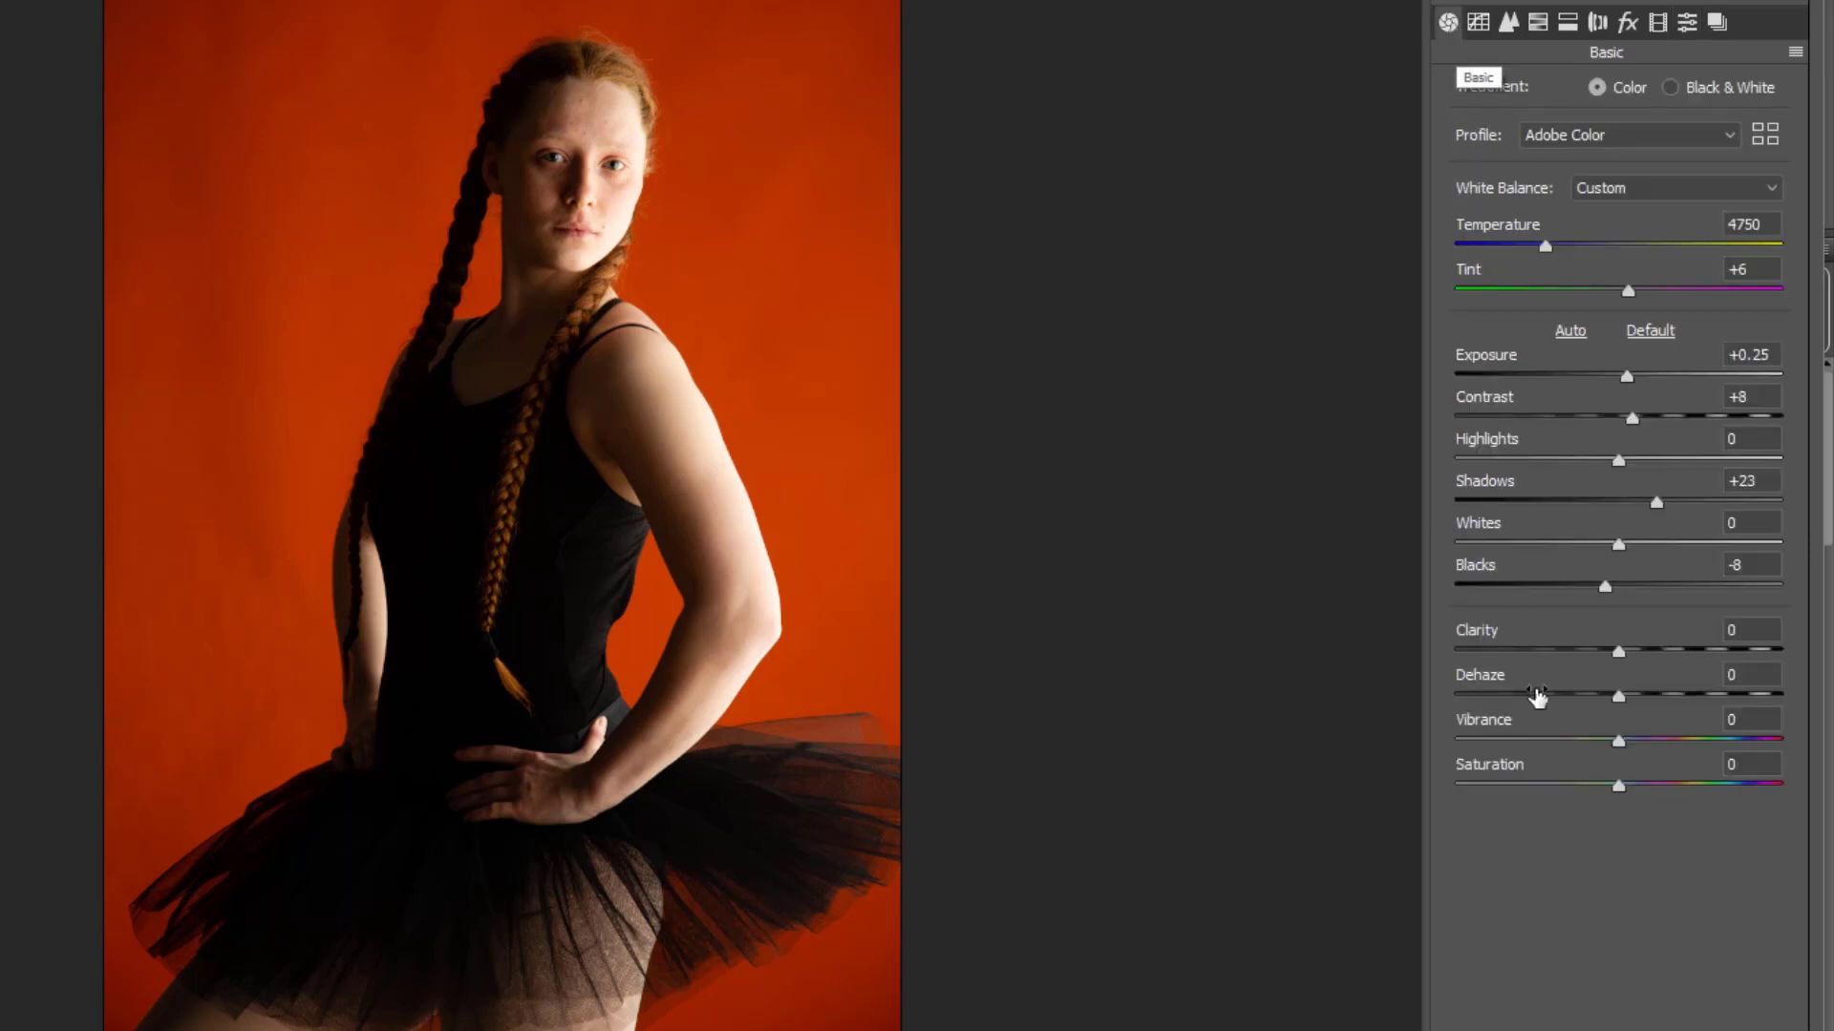
pyautogui.moveTo(1618, 786); pyautogui.dragTo(1454, 793)
pyautogui.doubleClick(1456, 787)
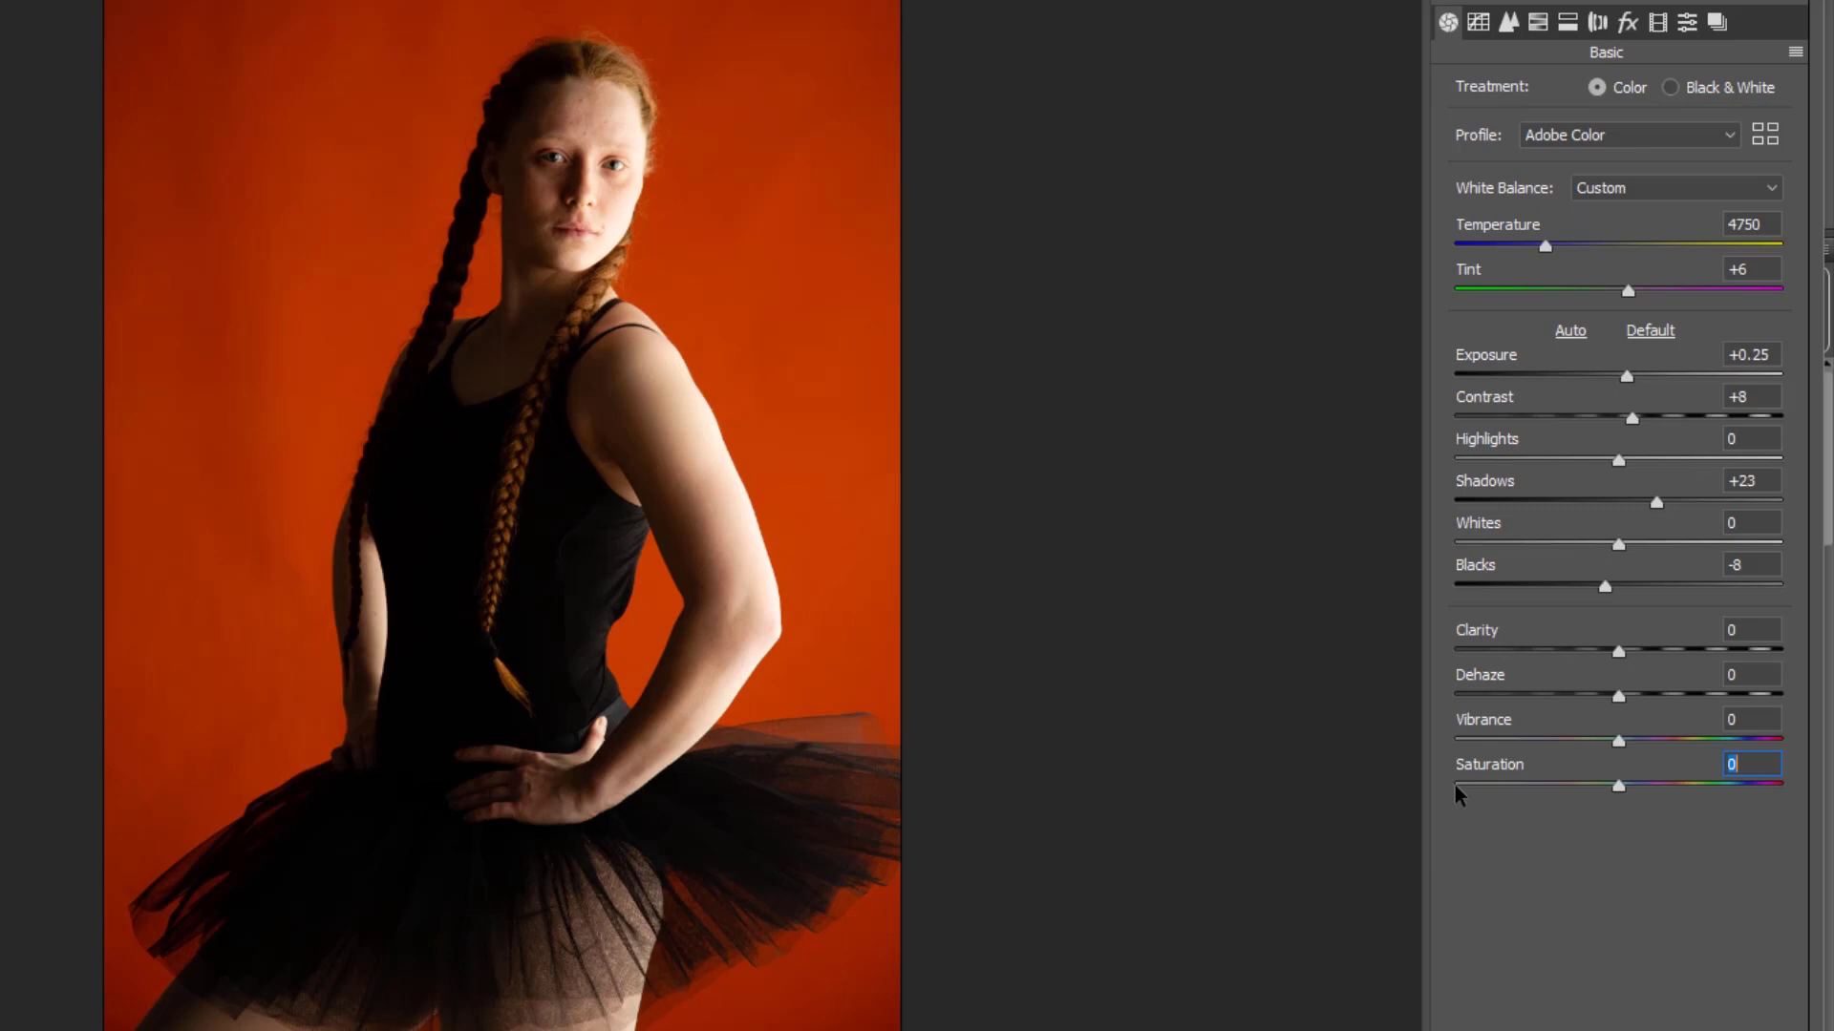
# Step: Desaturate the reds and oranges in HSL Saturation, then try and reset Oranges luminance
pyautogui.click(1539, 25)
pyautogui.click(1539, 94)
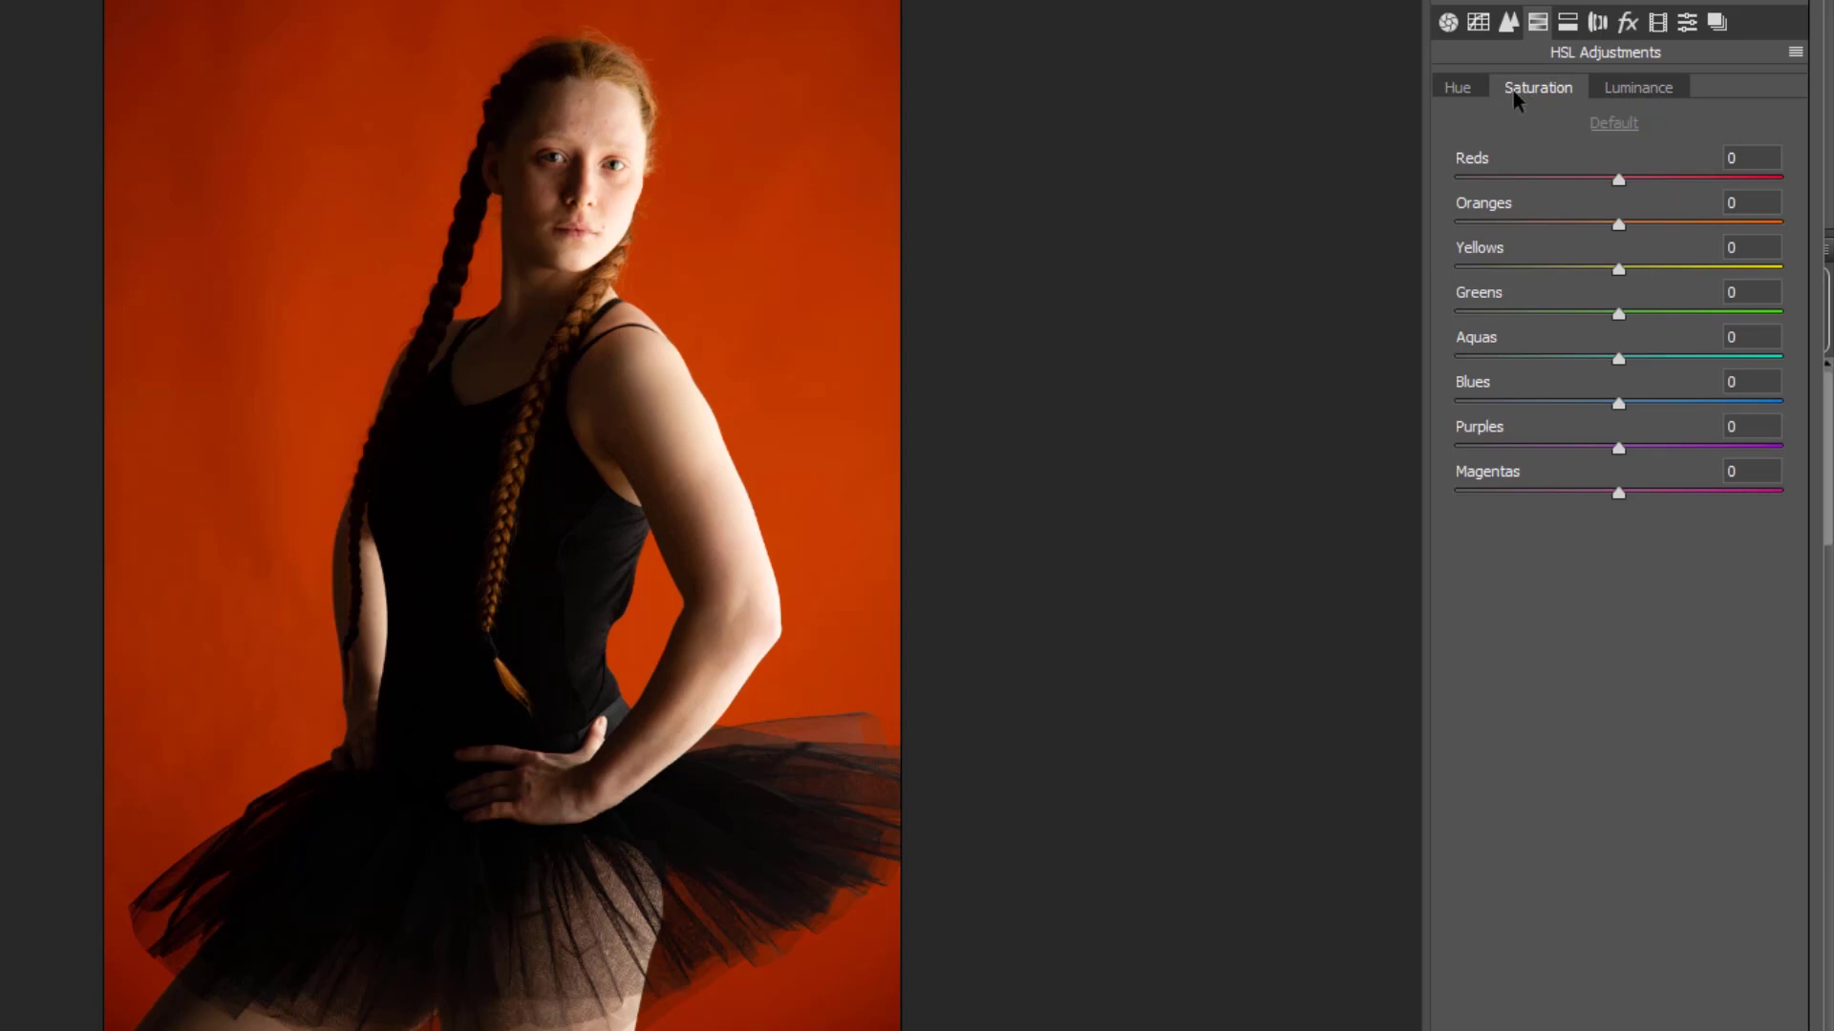
pyautogui.moveTo(1576, 182); pyautogui.dragTo(1424, 503)
pyautogui.click(1546, 225)
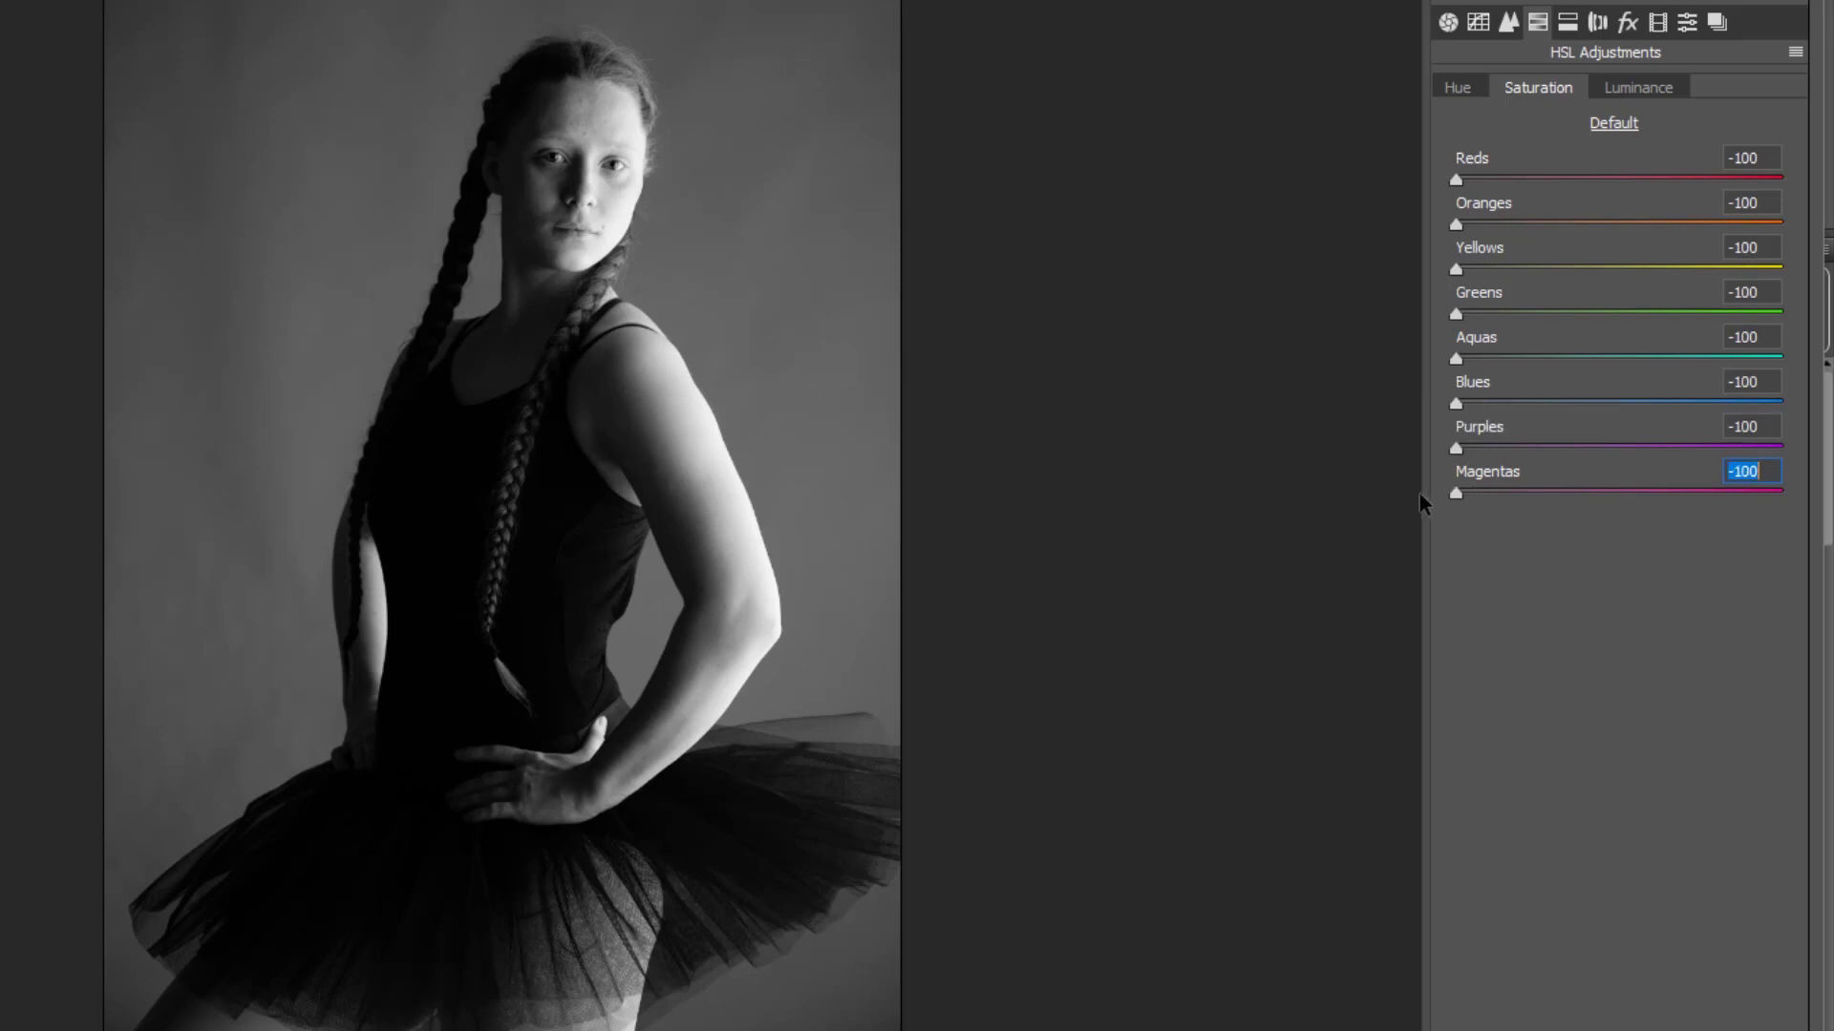
pyautogui.click(1635, 90)
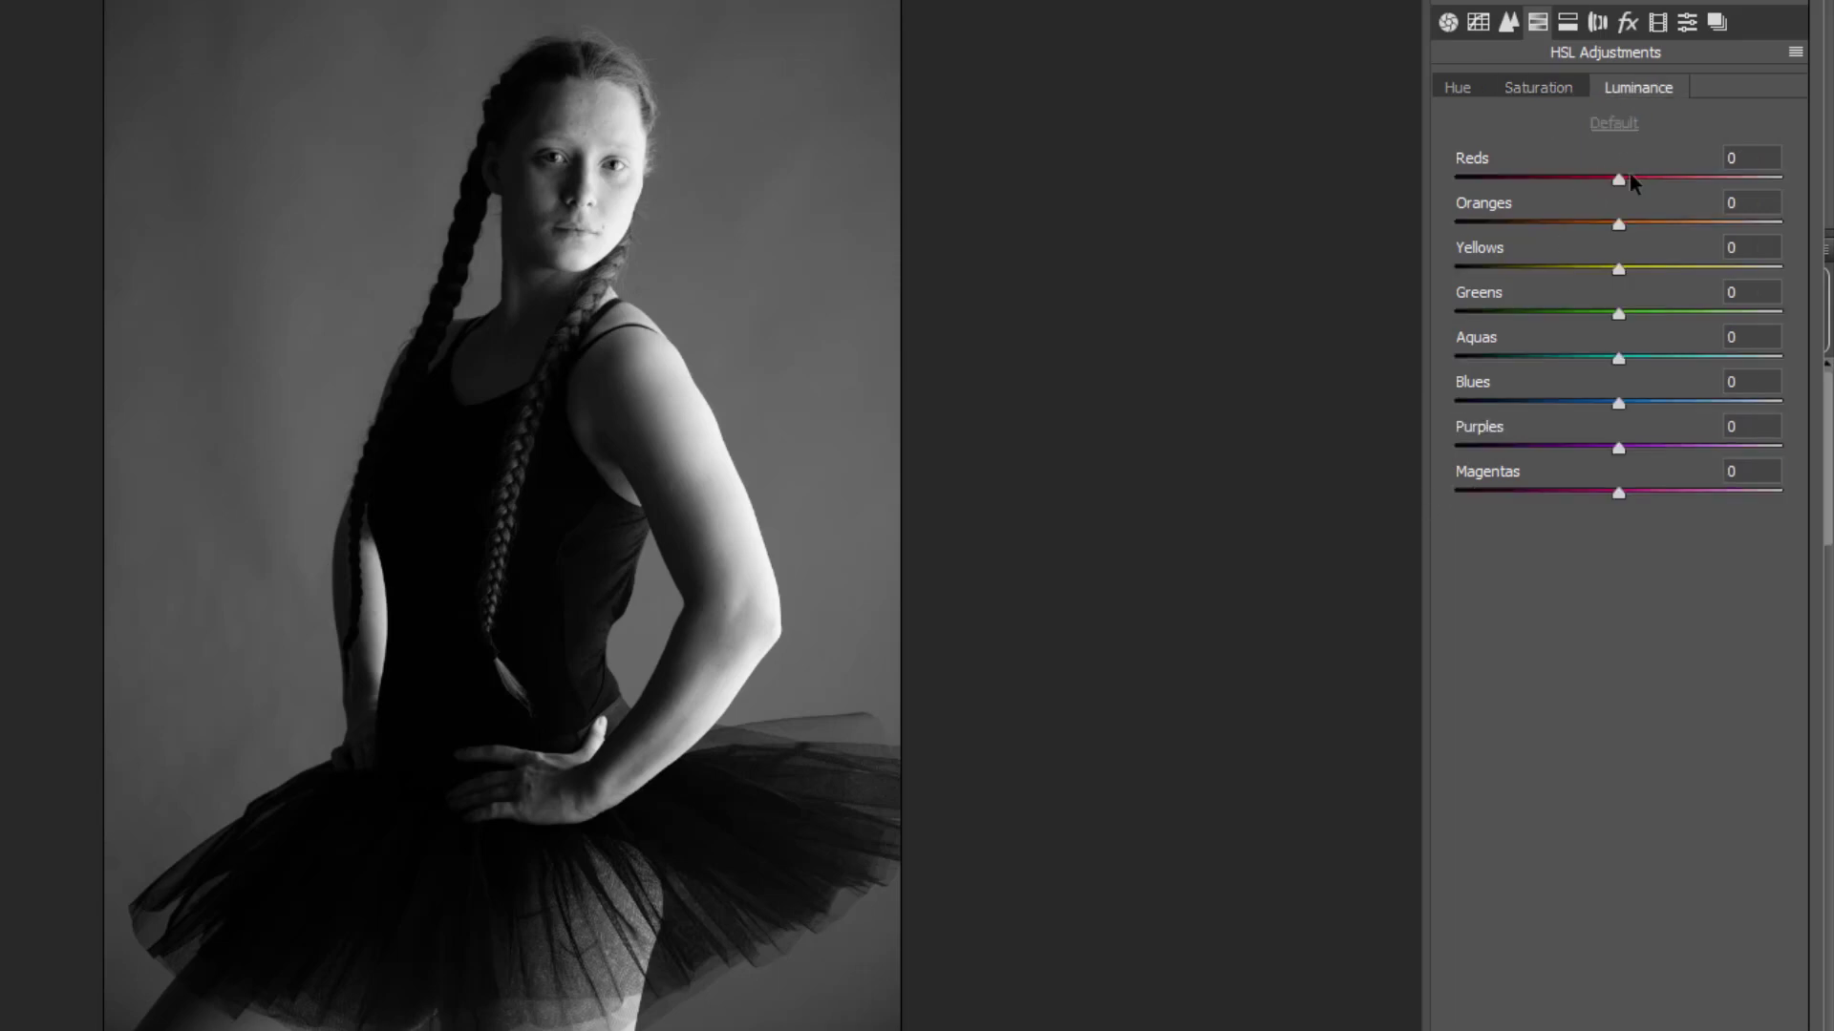
pyautogui.moveTo(1640, 225); pyautogui.dragTo(1655, 226)
pyautogui.doubleClick(1655, 225)
# Step: Reset every HSL Saturation slider, Reds through Magentas, back to 0
pyautogui.click(1526, 86)
pyautogui.doubleClick(1456, 180)
pyautogui.doubleClick(1457, 223)
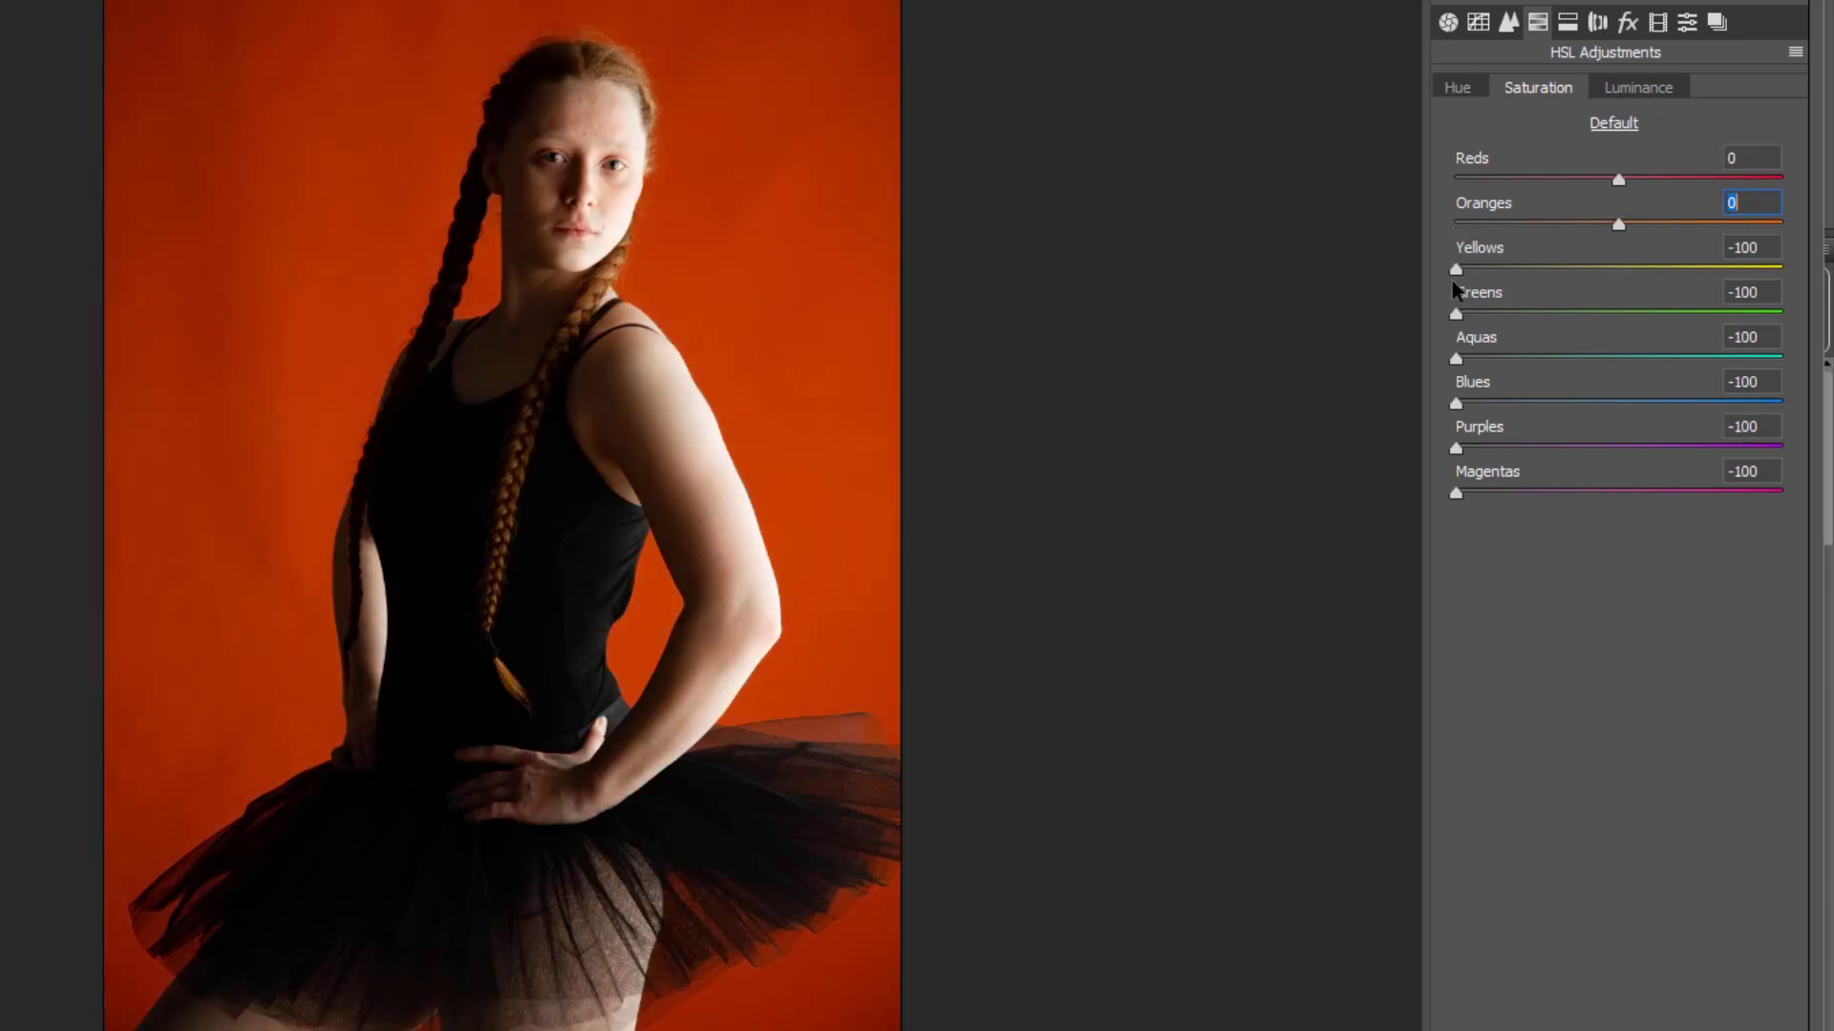
pyautogui.click(1456, 272)
pyautogui.doubleClick(1455, 269)
pyautogui.click(1456, 315)
pyautogui.doubleClick(1456, 314)
pyautogui.click(1456, 360)
pyautogui.doubleClick(1455, 360)
pyautogui.click(1456, 403)
pyautogui.doubleClick(1455, 403)
pyautogui.click(1456, 448)
pyautogui.doubleClick(1455, 448)
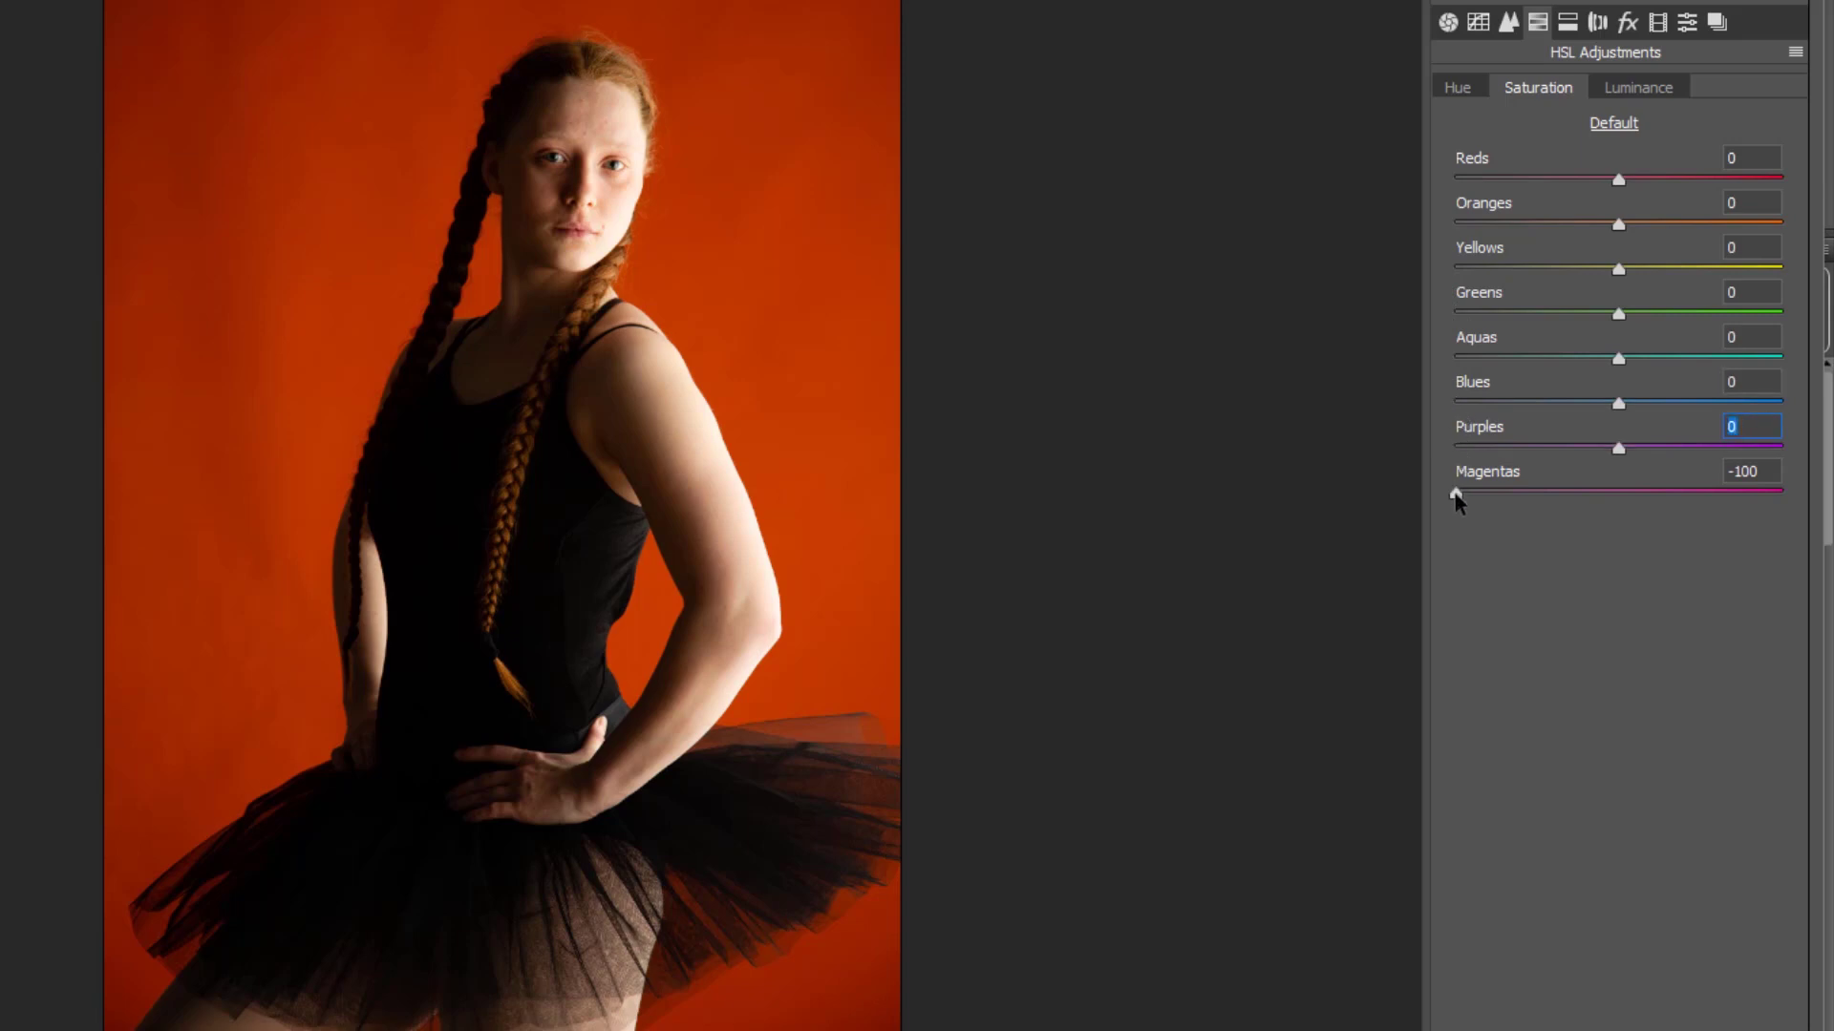
pyautogui.click(1456, 493)
pyautogui.doubleClick(1455, 492)
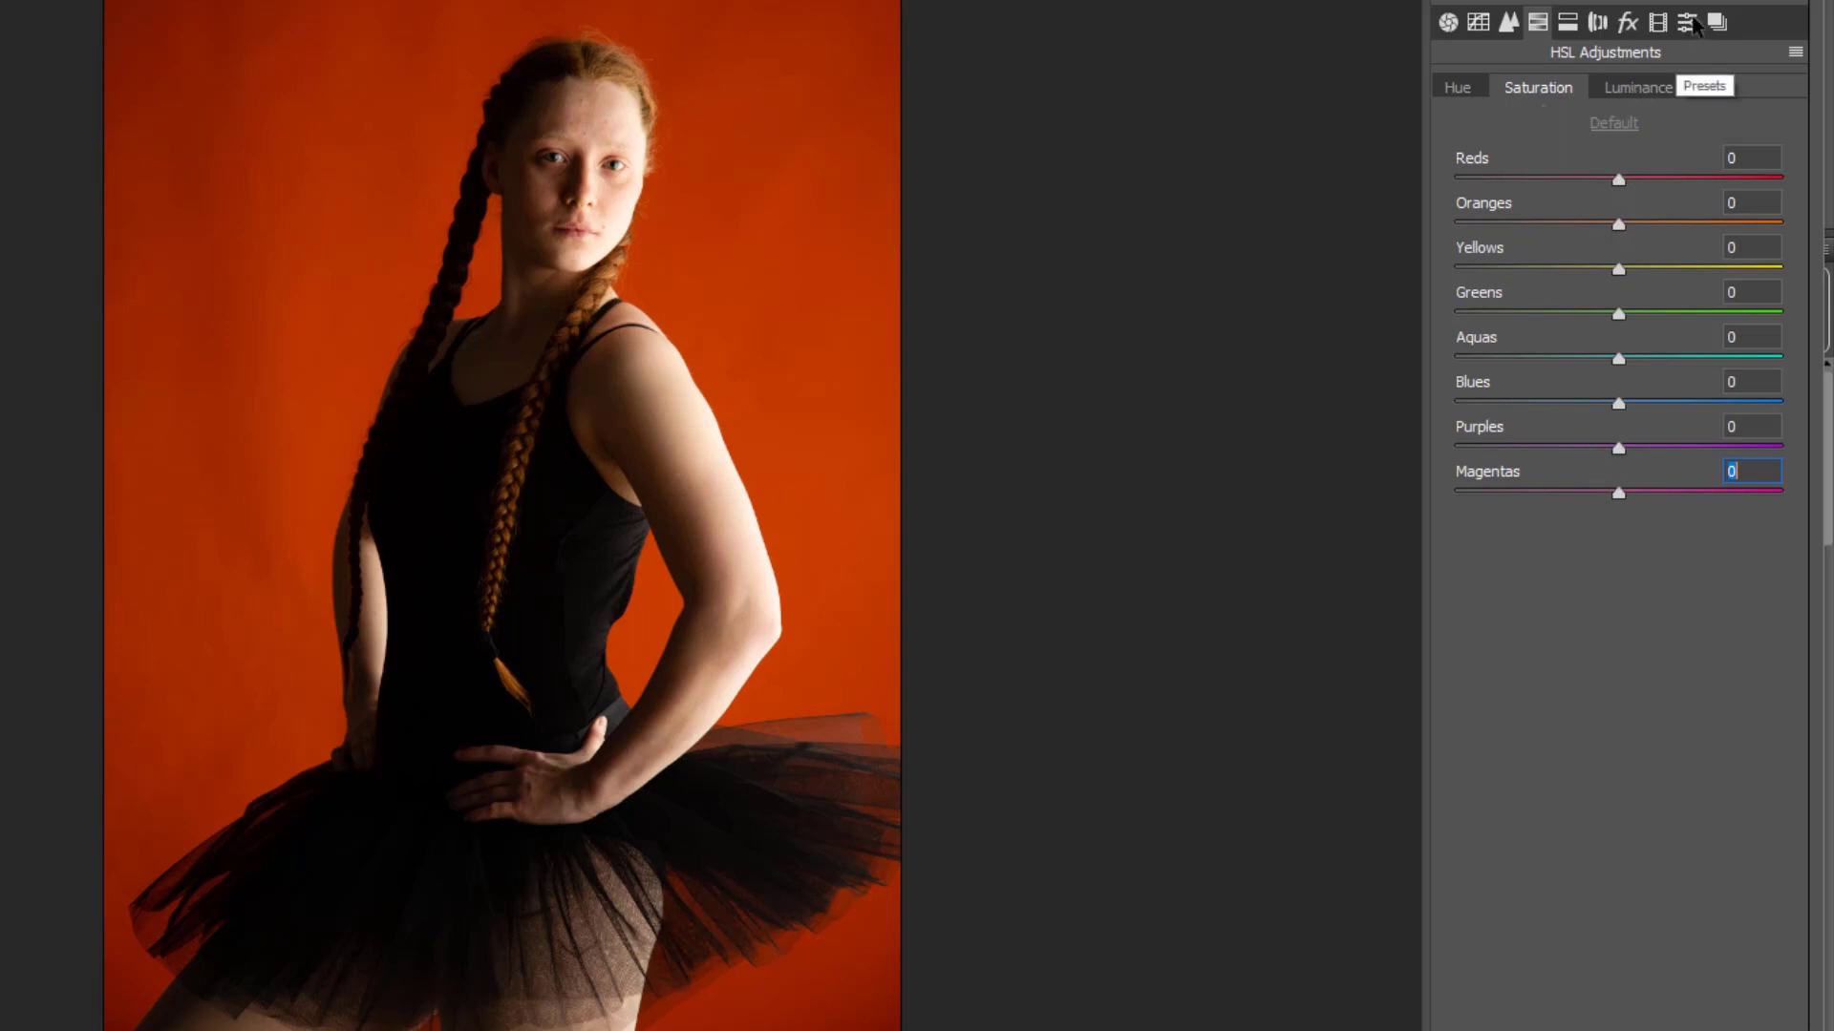
# Step: Try the B&W Low Contrast and B&W Landscape presets, then undo back to colour
pyautogui.click(1688, 21)
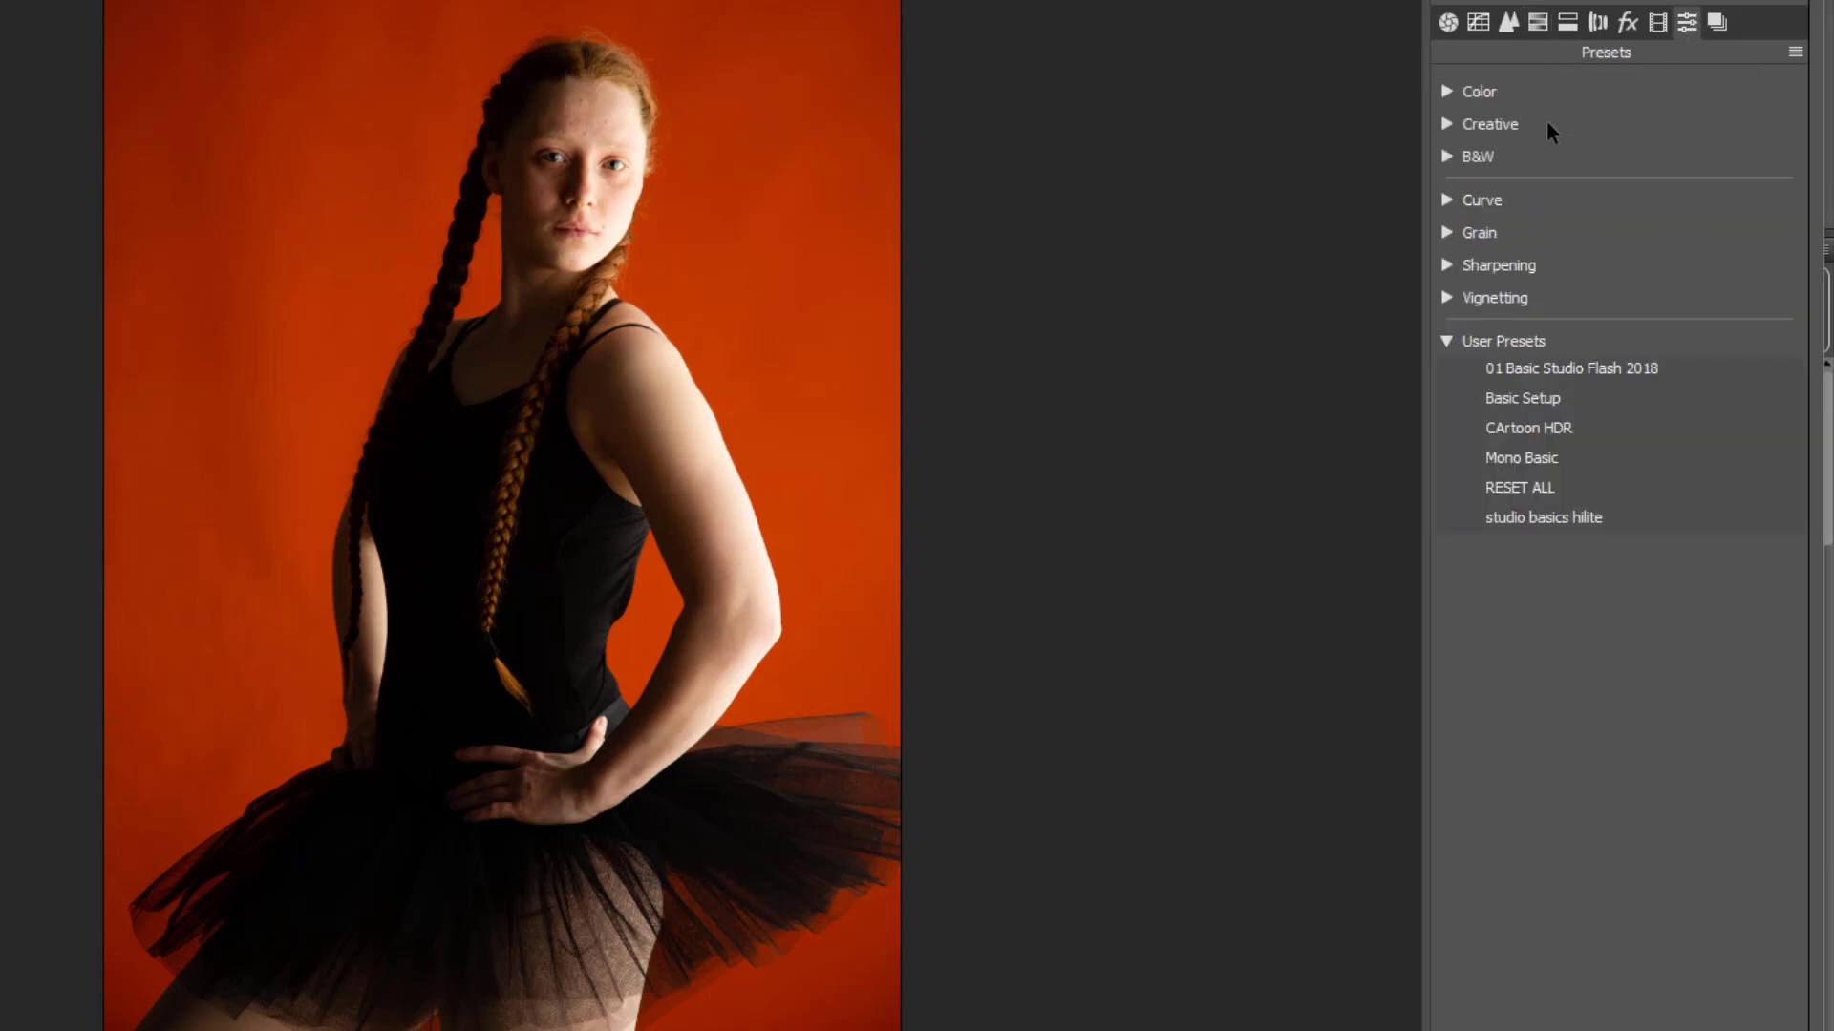
pyautogui.click(1526, 154)
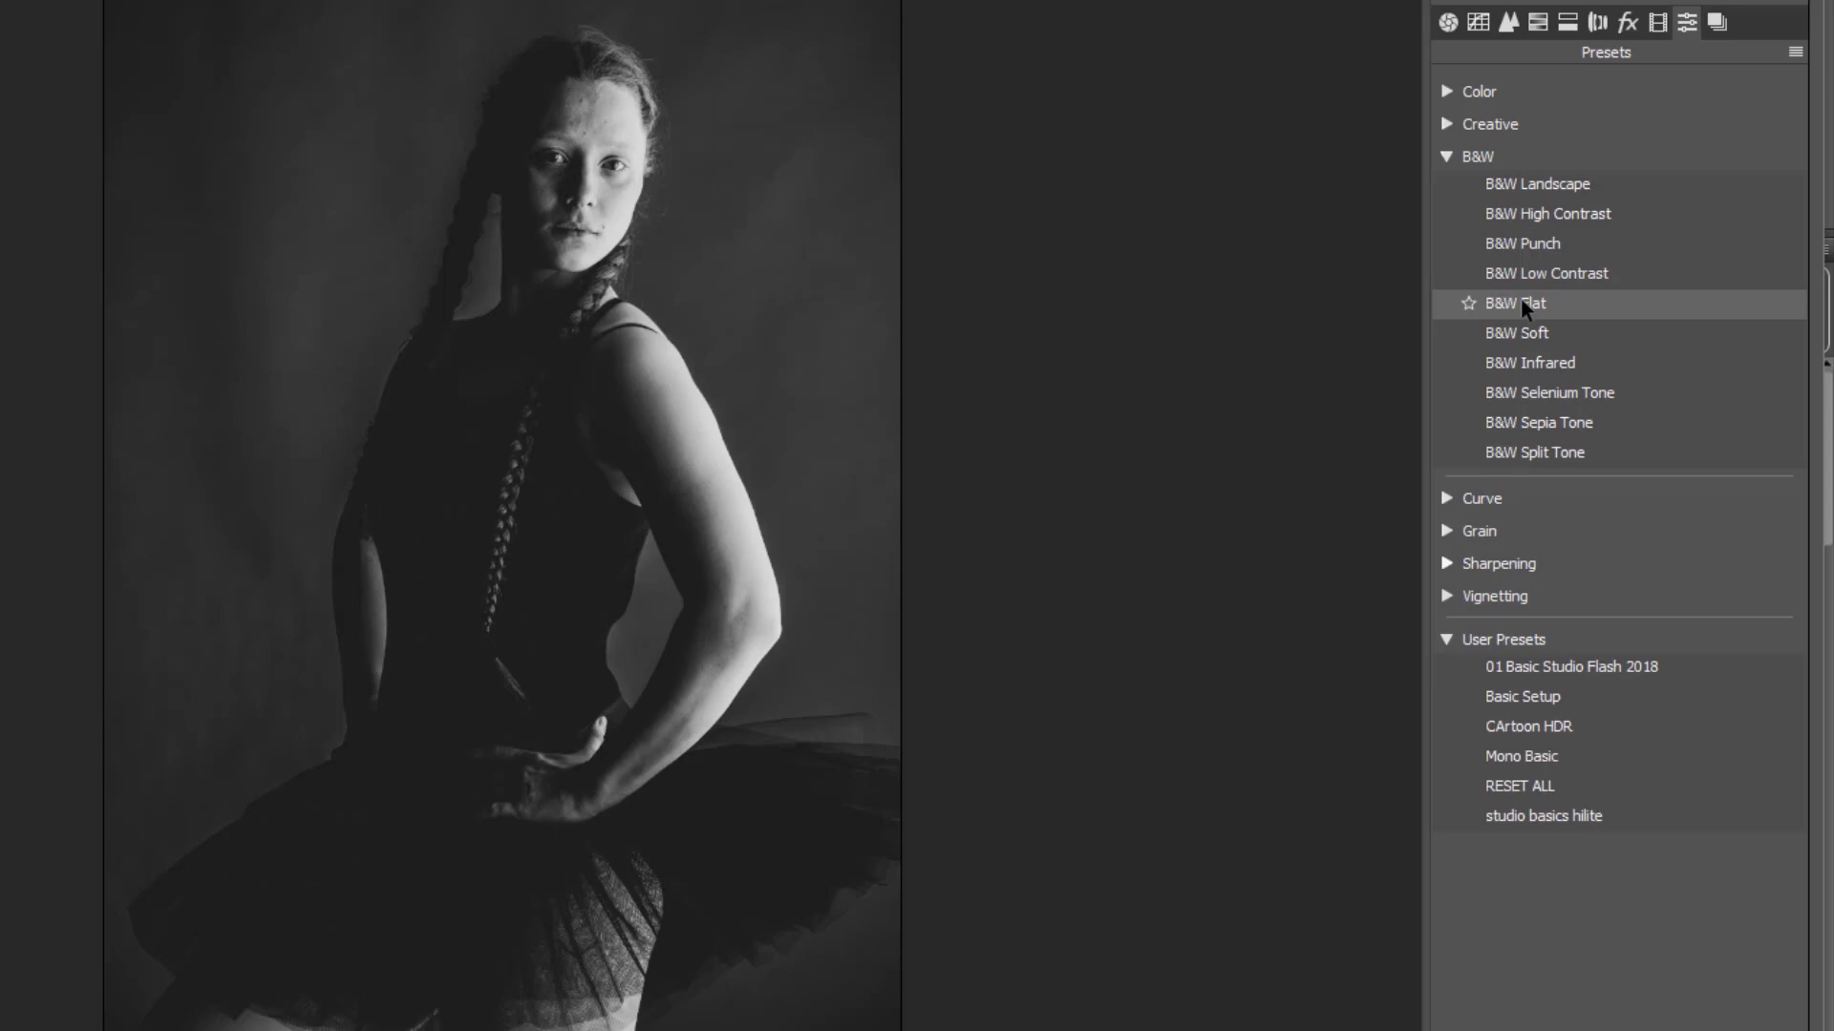
pyautogui.click(1548, 277)
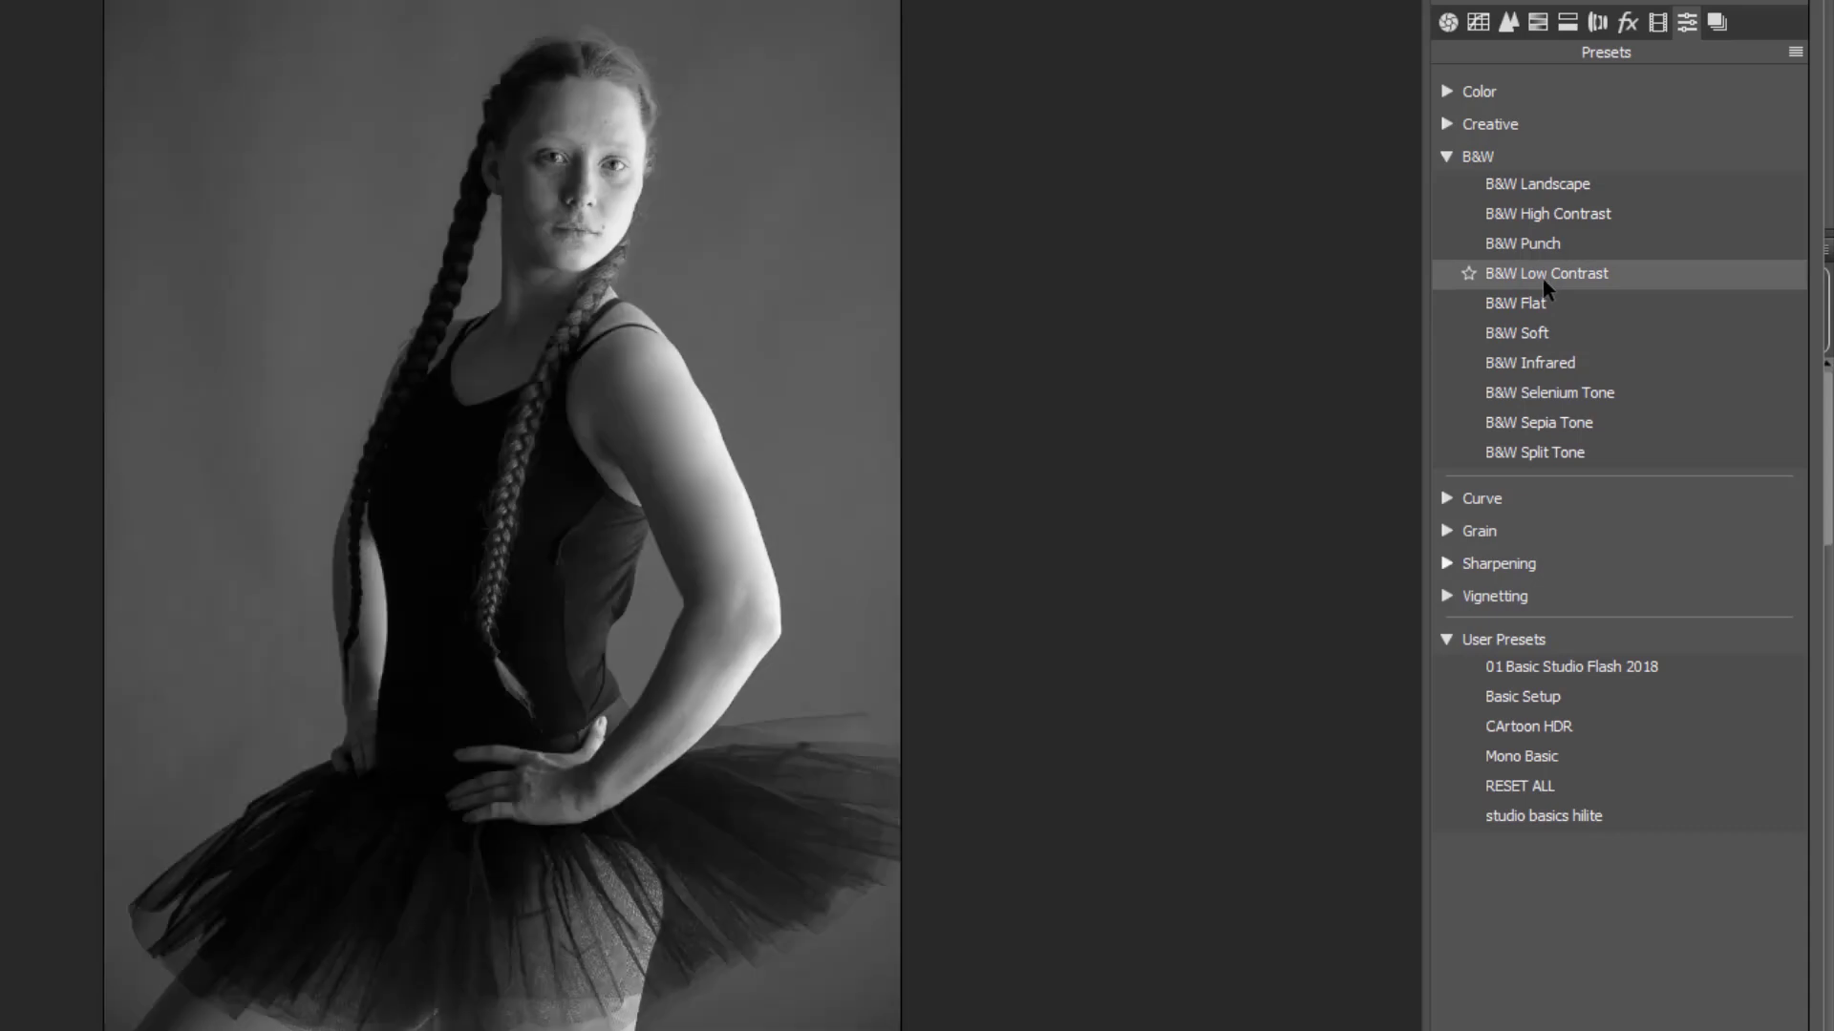
pyautogui.click(1534, 187)
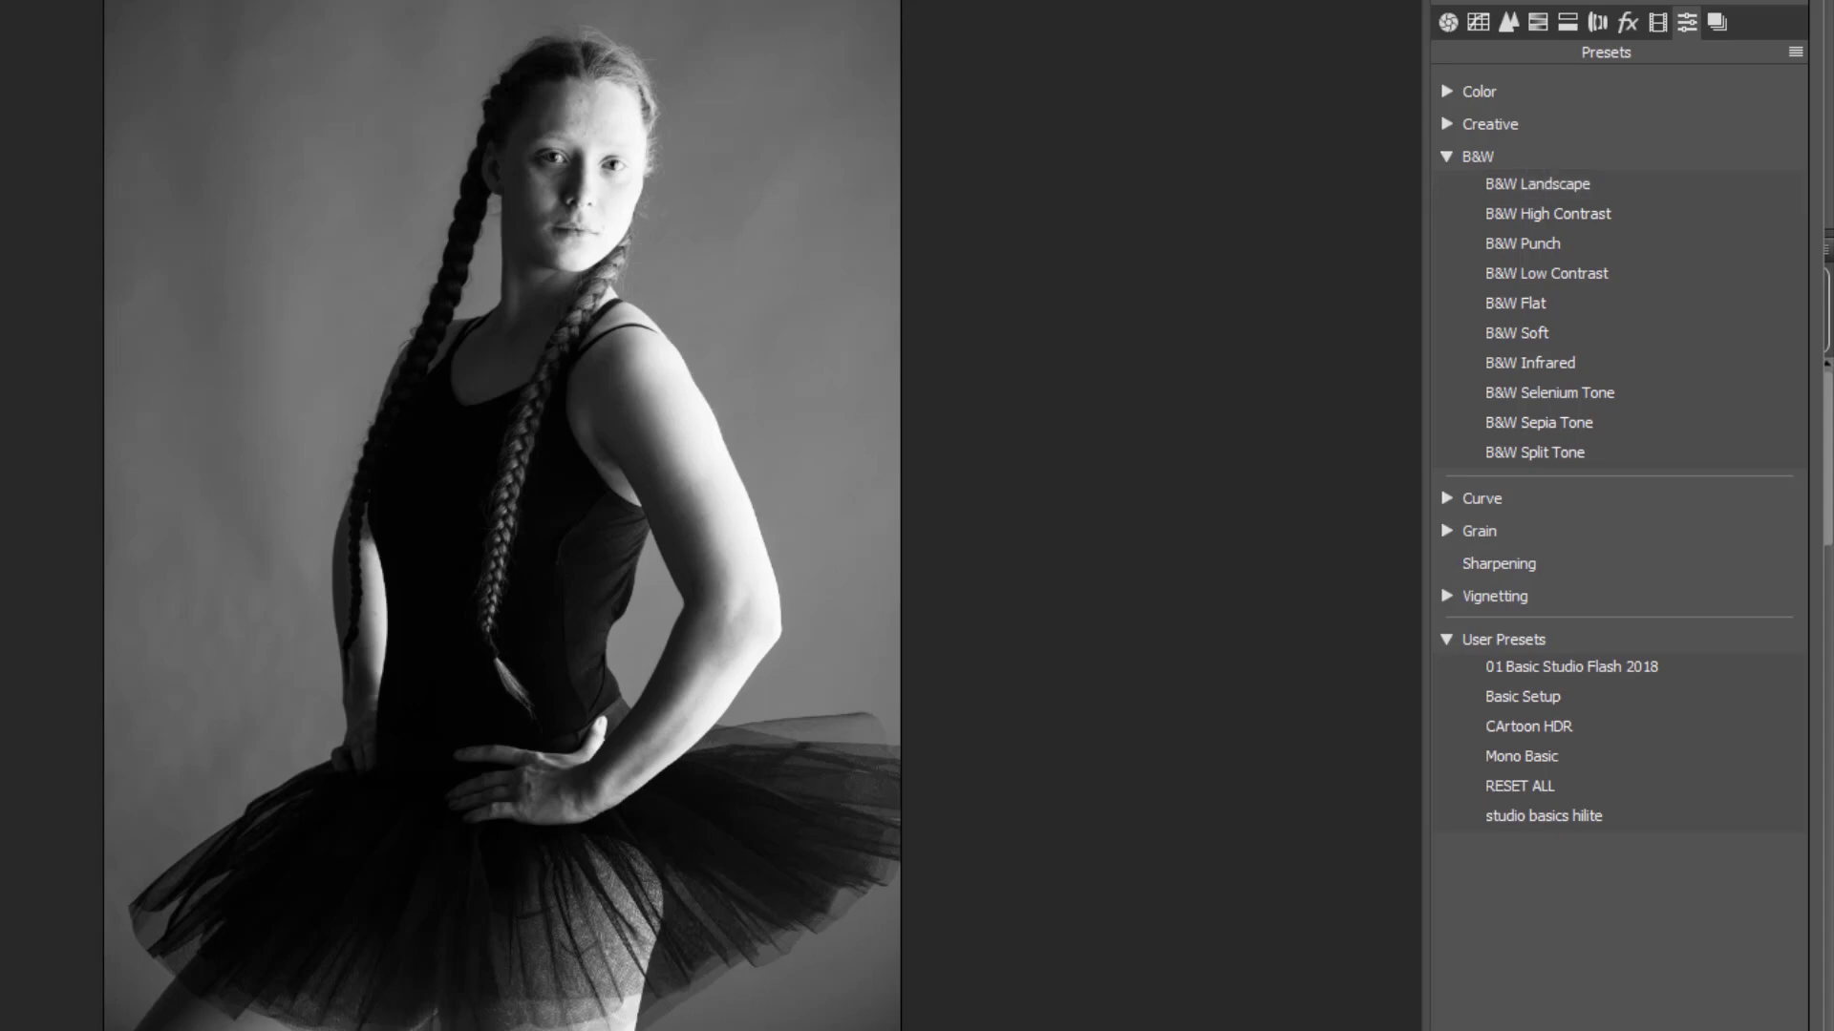
pyautogui.press('v')
# Step: Drag the HSL Saturation sliders from Reds downward to -100
pyautogui.click(1538, 22)
pyautogui.moveTo(1616, 179); pyautogui.dragTo(1412, 179)
pyautogui.moveTo(1486, 227); pyautogui.dragTo(1444, 465)
# Step: Set Magentas saturation to -100, then set luminance to Reds +9 and Oranges +4
pyautogui.click(1456, 492)
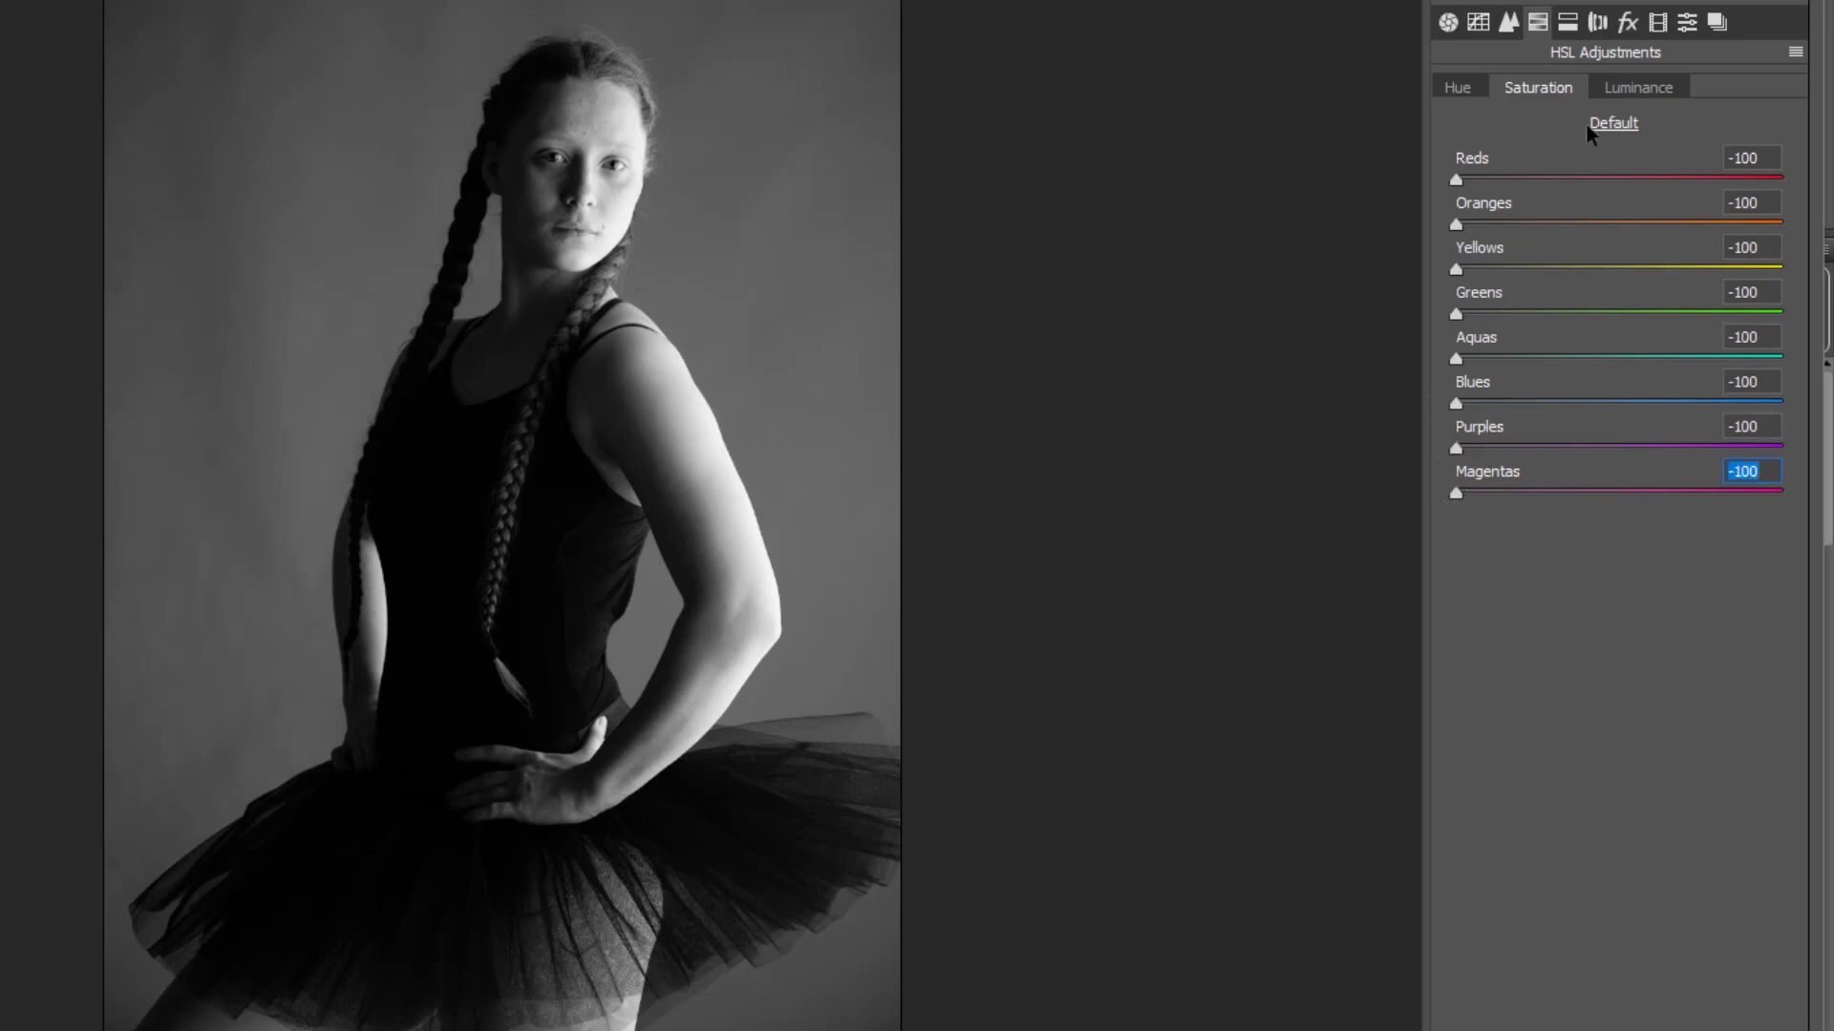
pyautogui.click(1617, 89)
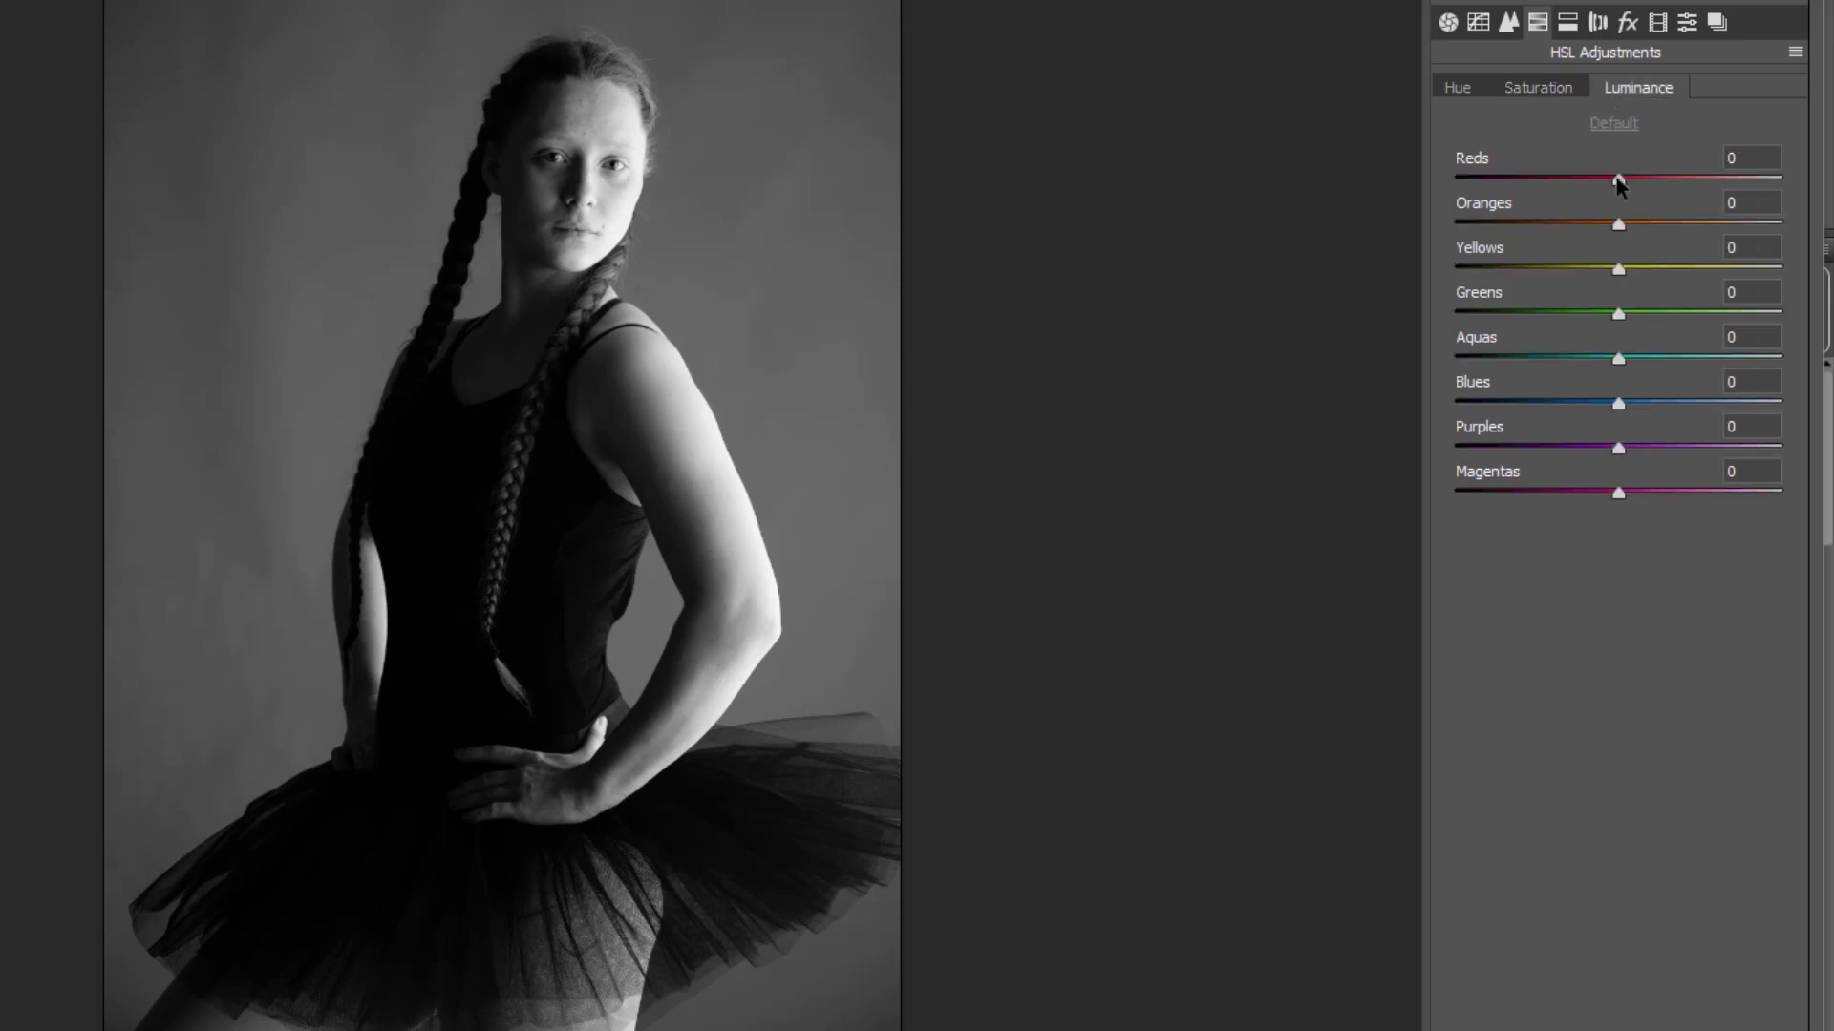
pyautogui.moveTo(1619, 181); pyautogui.dragTo(1629, 229)
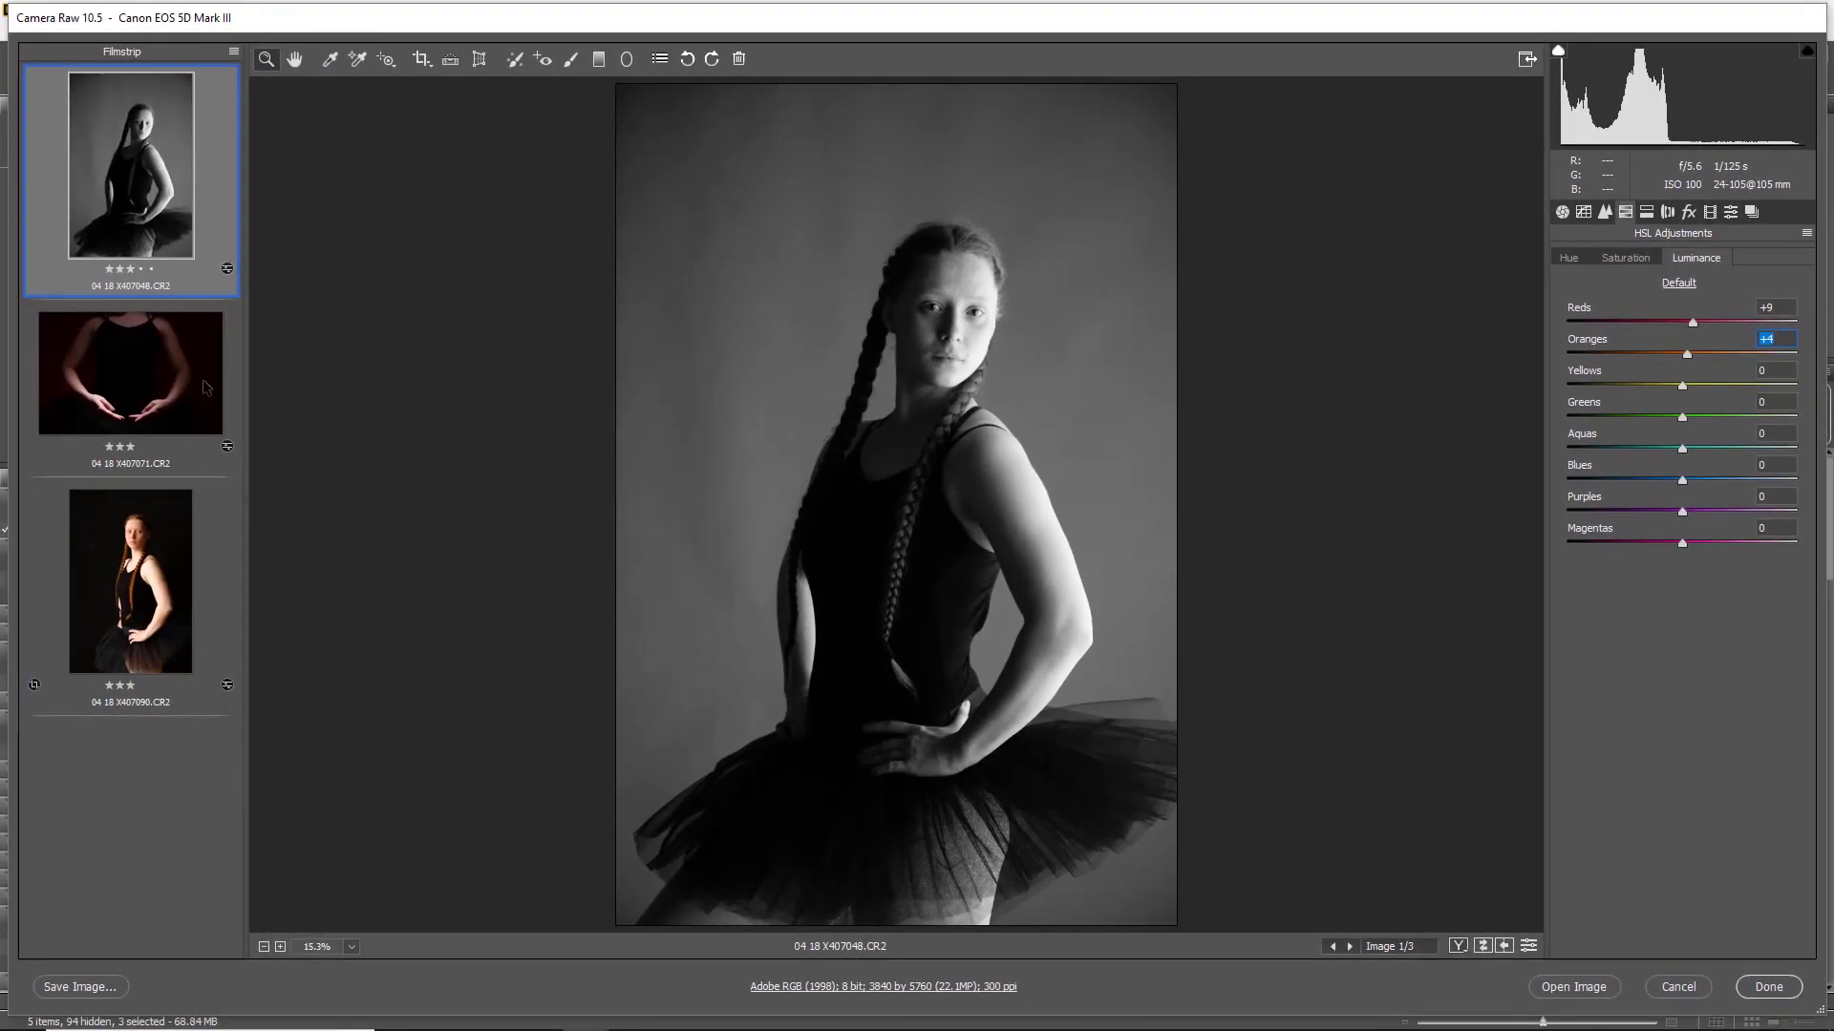
# Step: Select all three filmstrip photos and apply Sync Settings with all settings chosen
pyautogui.keyDown('shift'); pyautogui.click(178, 550); pyautogui.keyUp('shift')
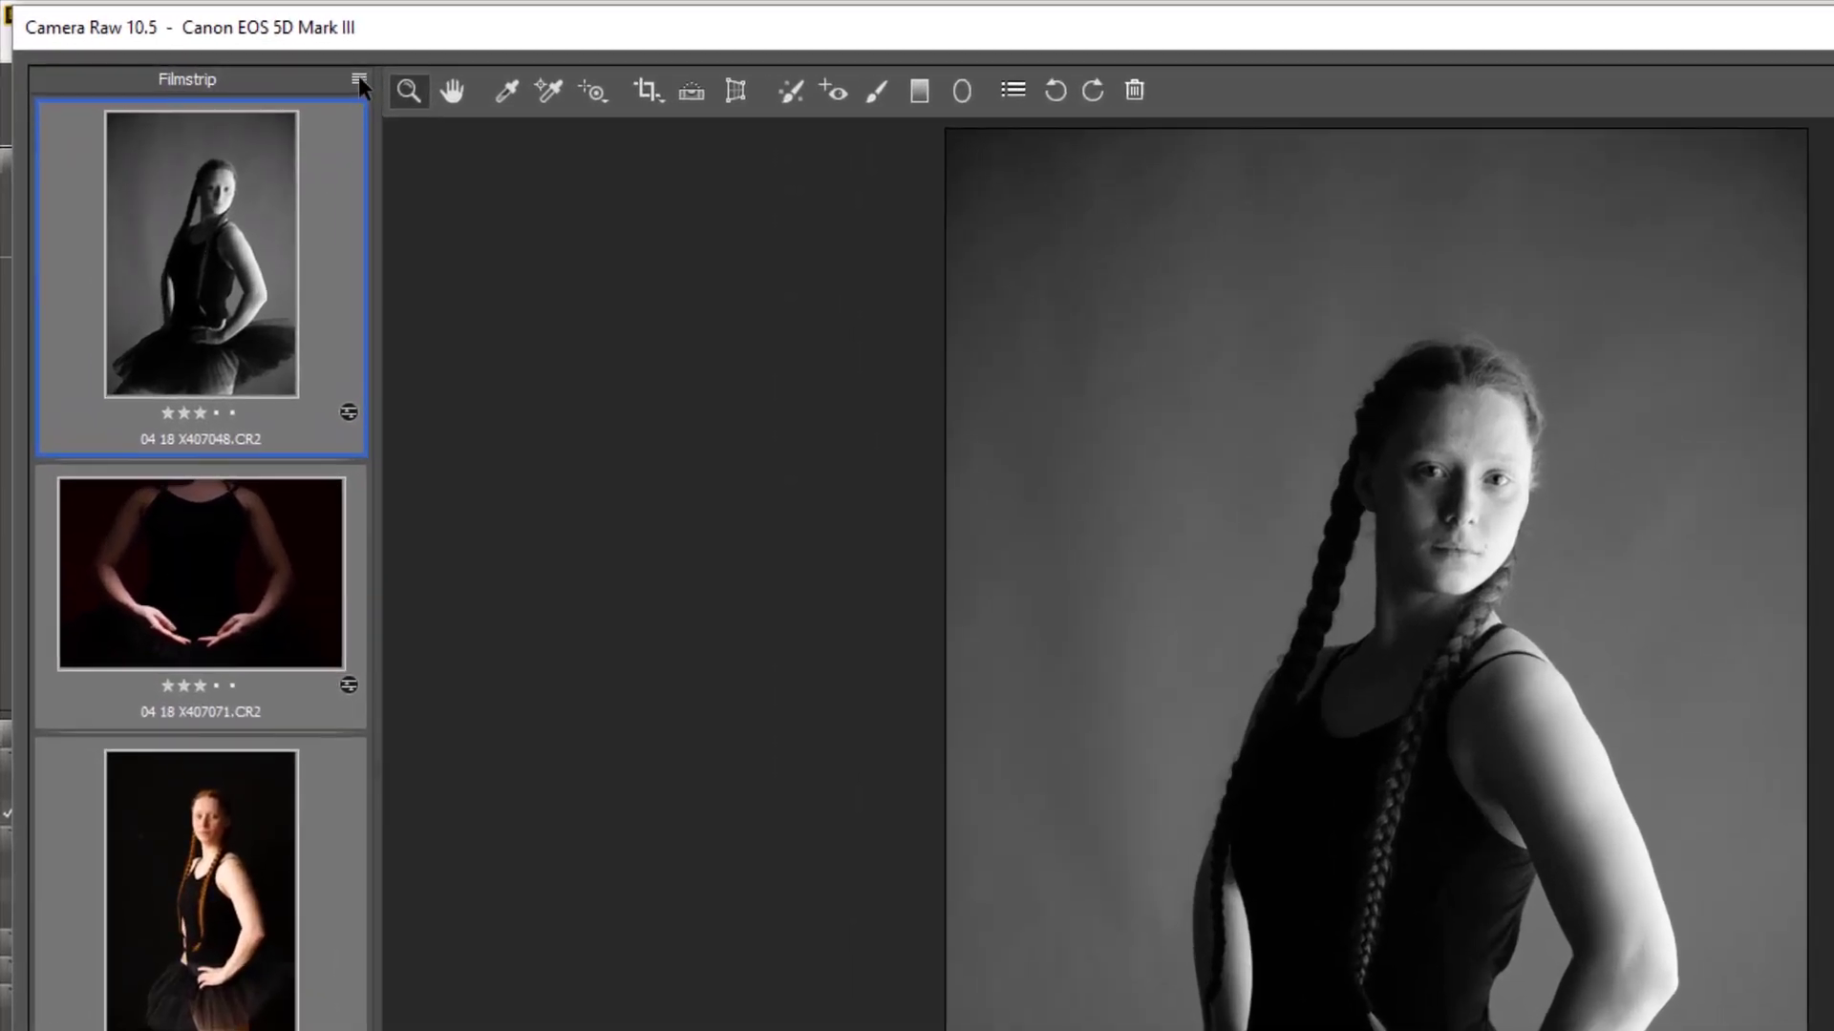
pyautogui.click(359, 80)
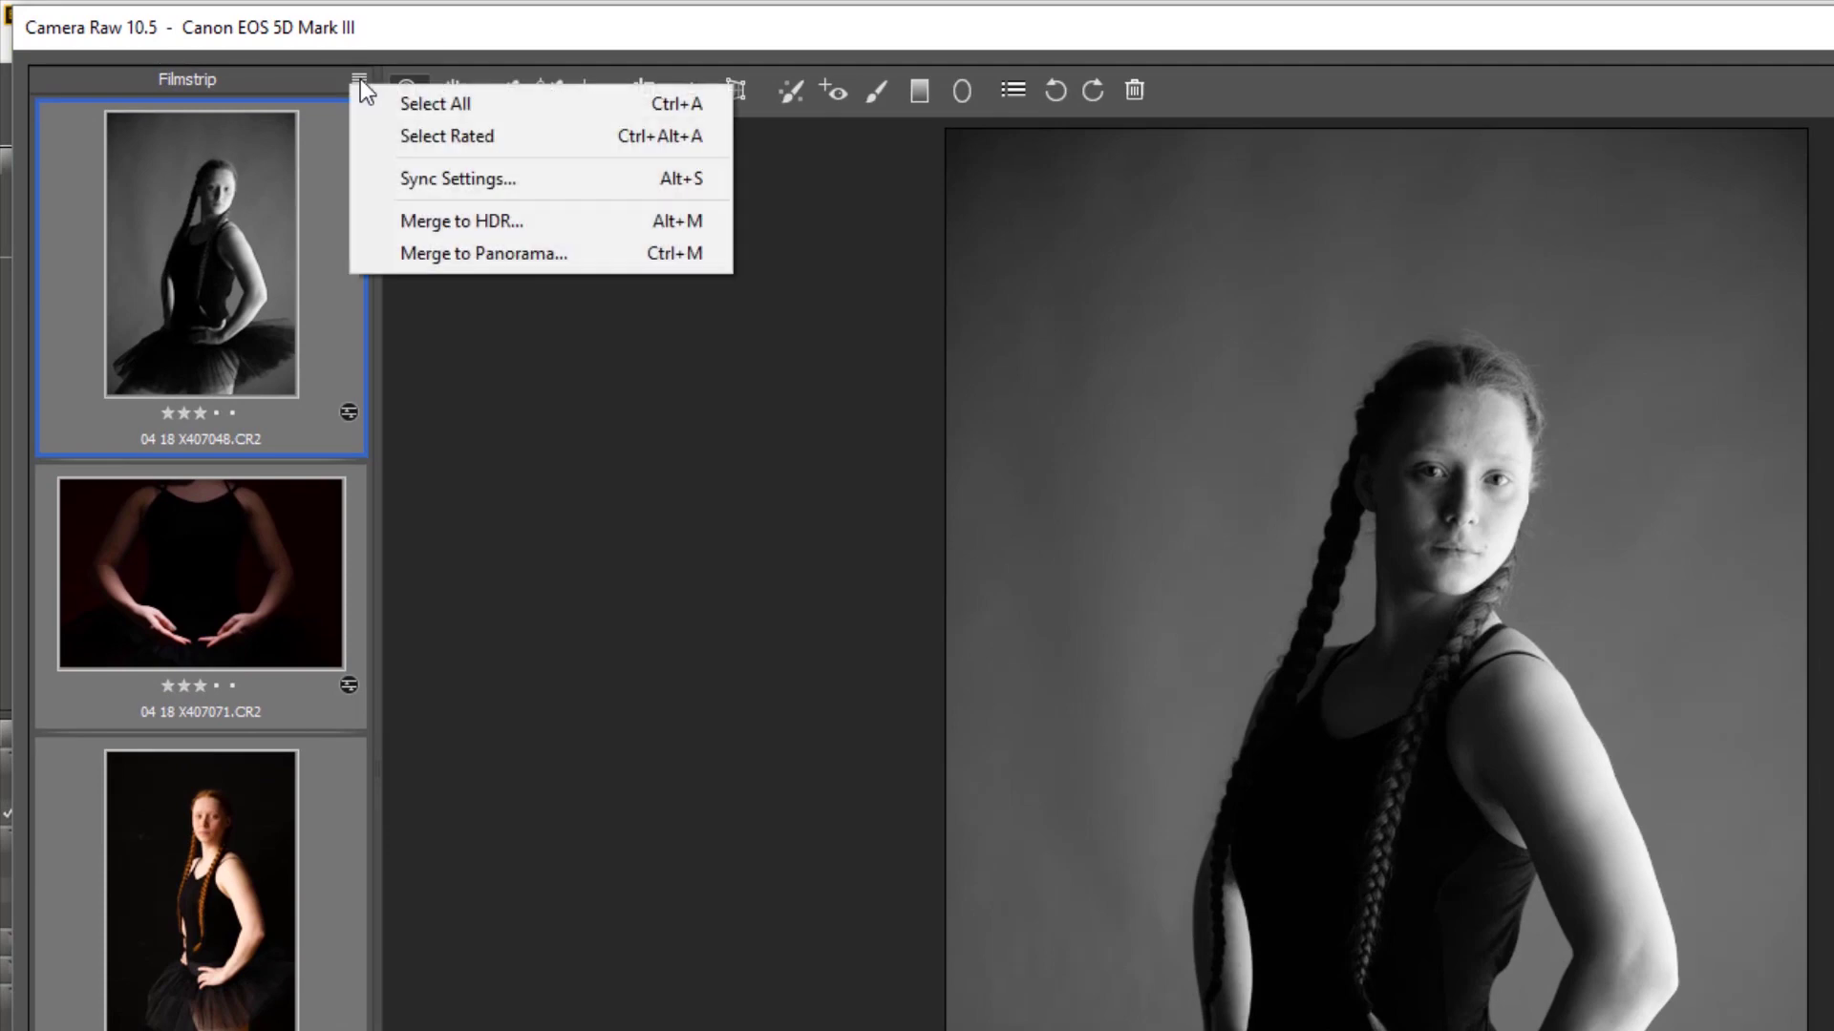
pyautogui.click(431, 178)
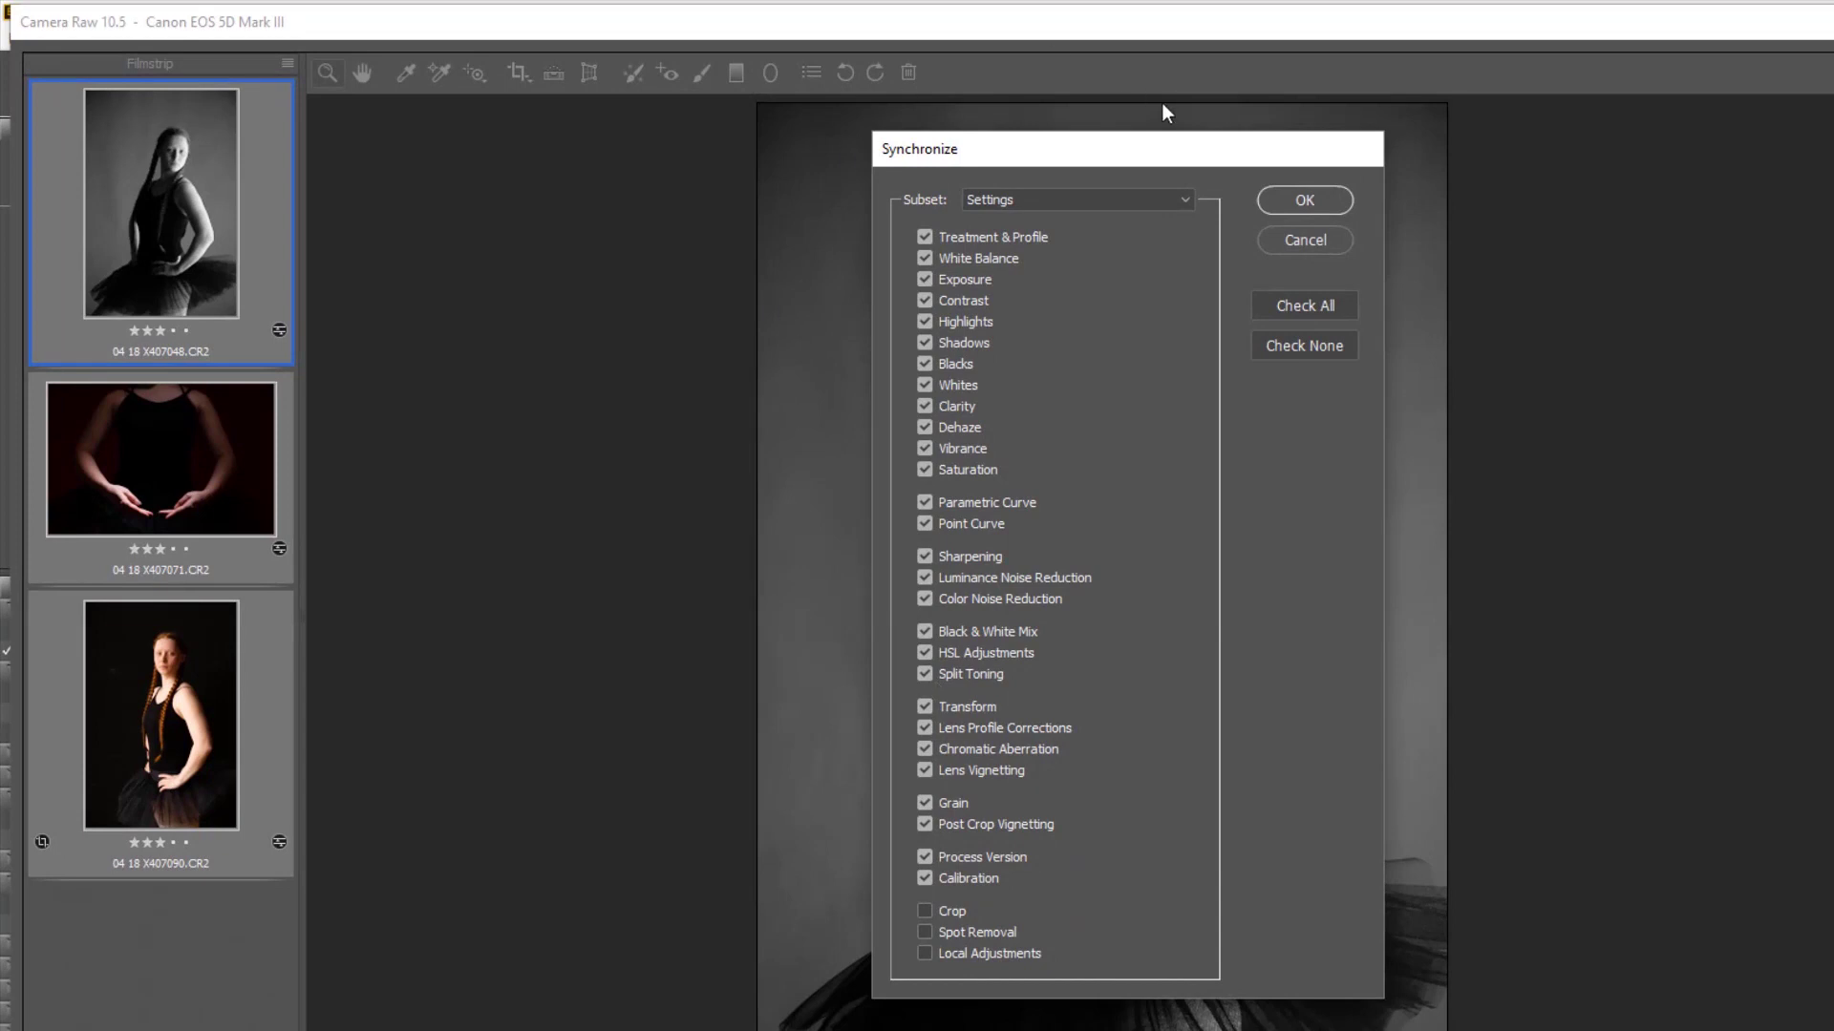
pyautogui.click(1304, 200)
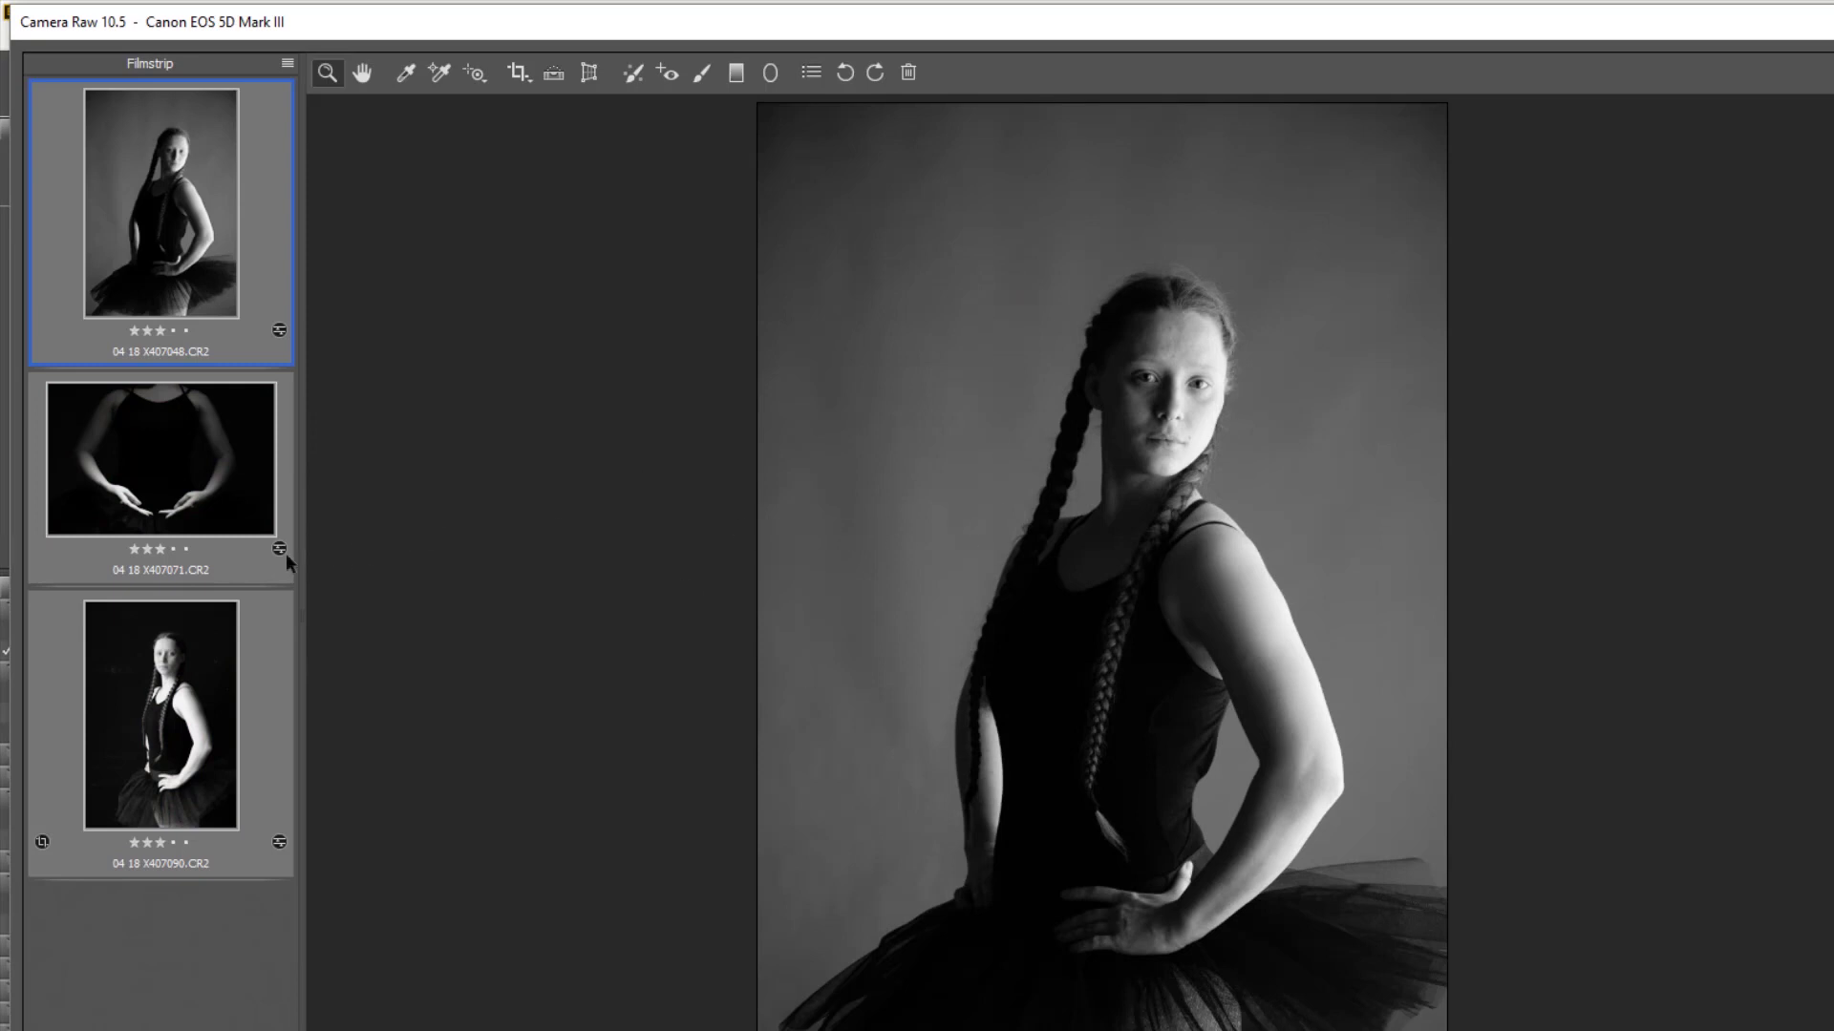
# Step: Lighten the hands photo's Oranges, then give the standing ballerina Reds +33, Oranges +17 luminance
pyautogui.click(238, 563)
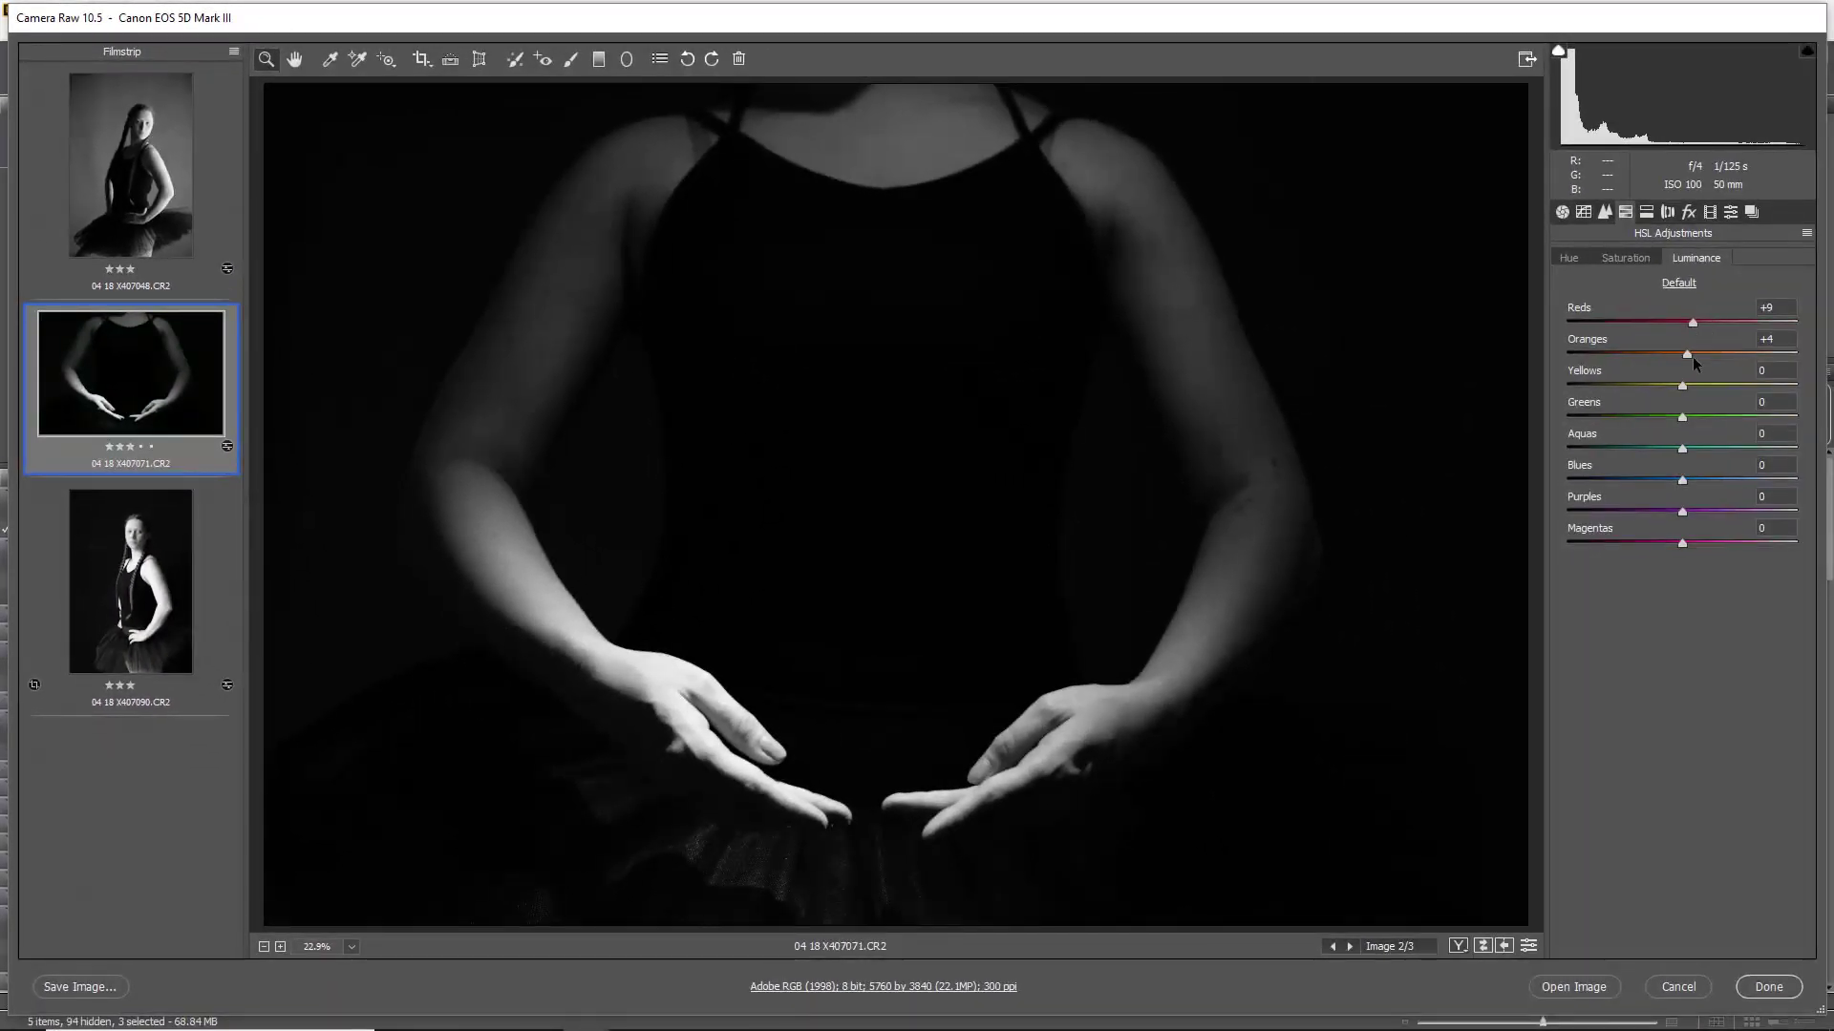
pyautogui.moveTo(1692, 355)
pyautogui.mouseDown()
pyautogui.moveTo(1746, 352)
pyautogui.moveTo(1705, 353)
pyautogui.moveTo(1707, 322)
pyautogui.moveTo(1698, 352)
pyautogui.mouseUp()
pyautogui.click(1706, 323)
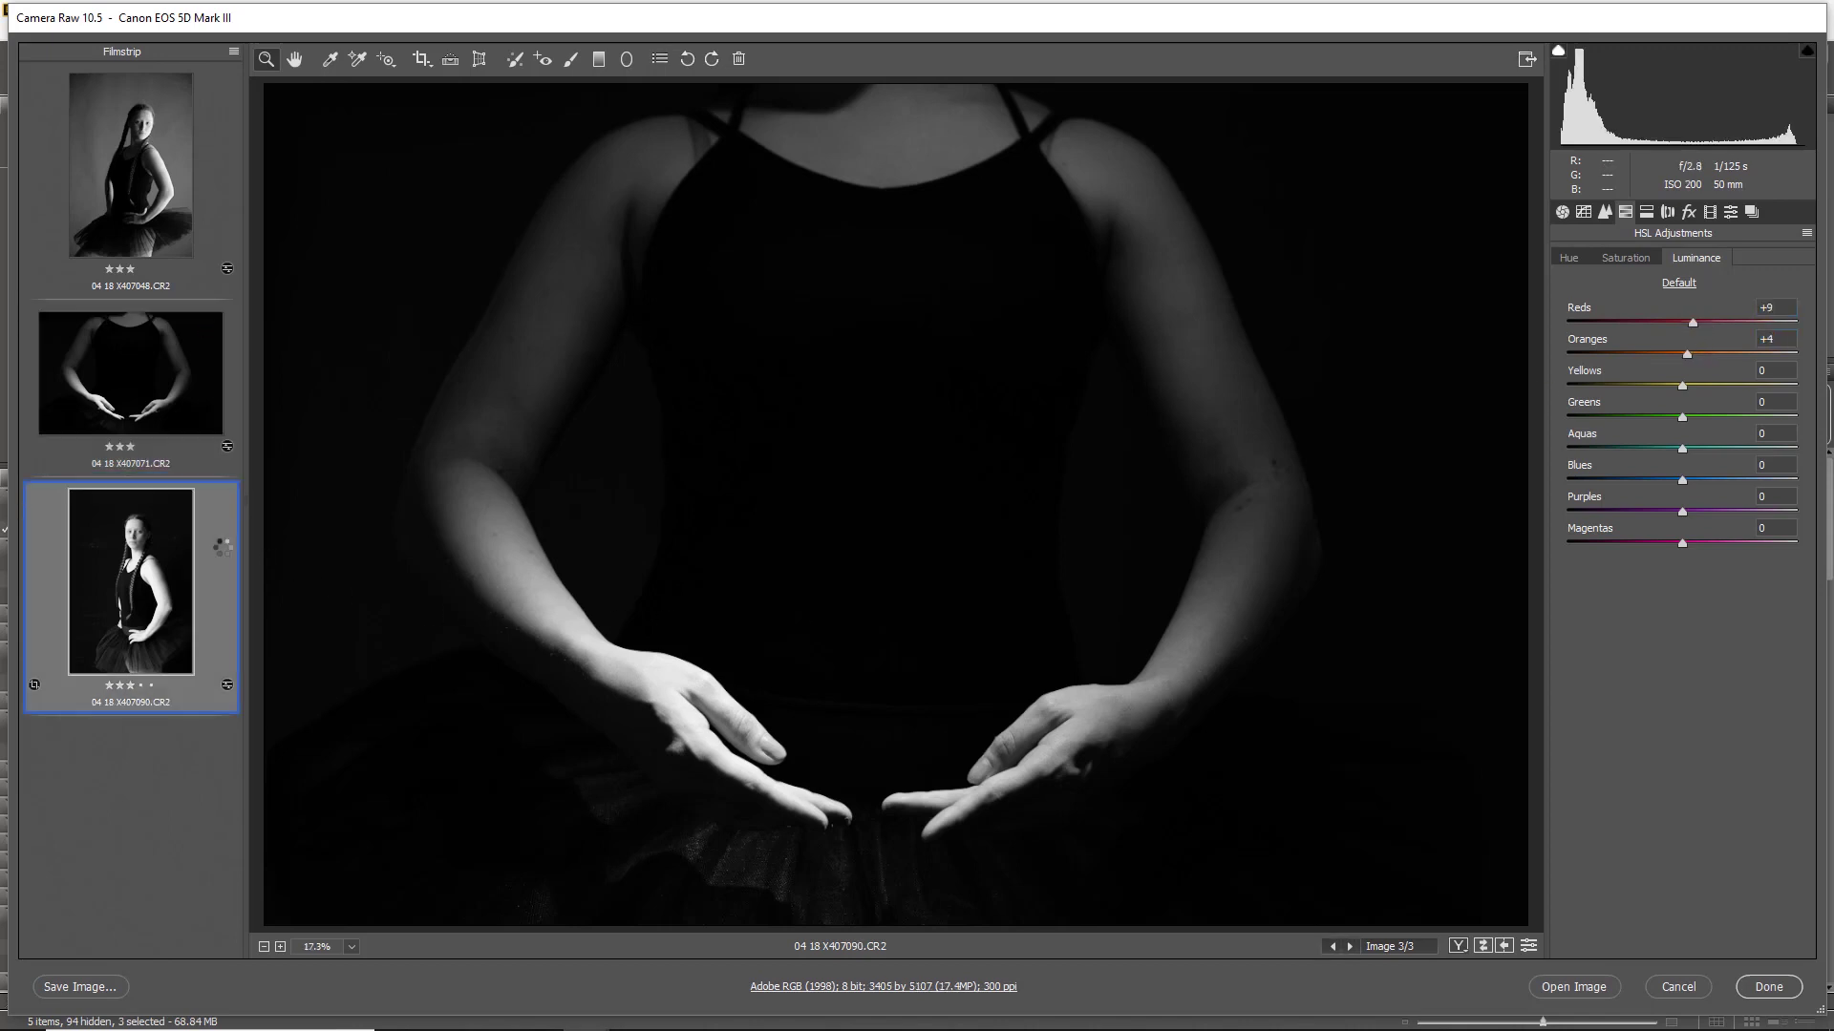
pyautogui.click(223, 547)
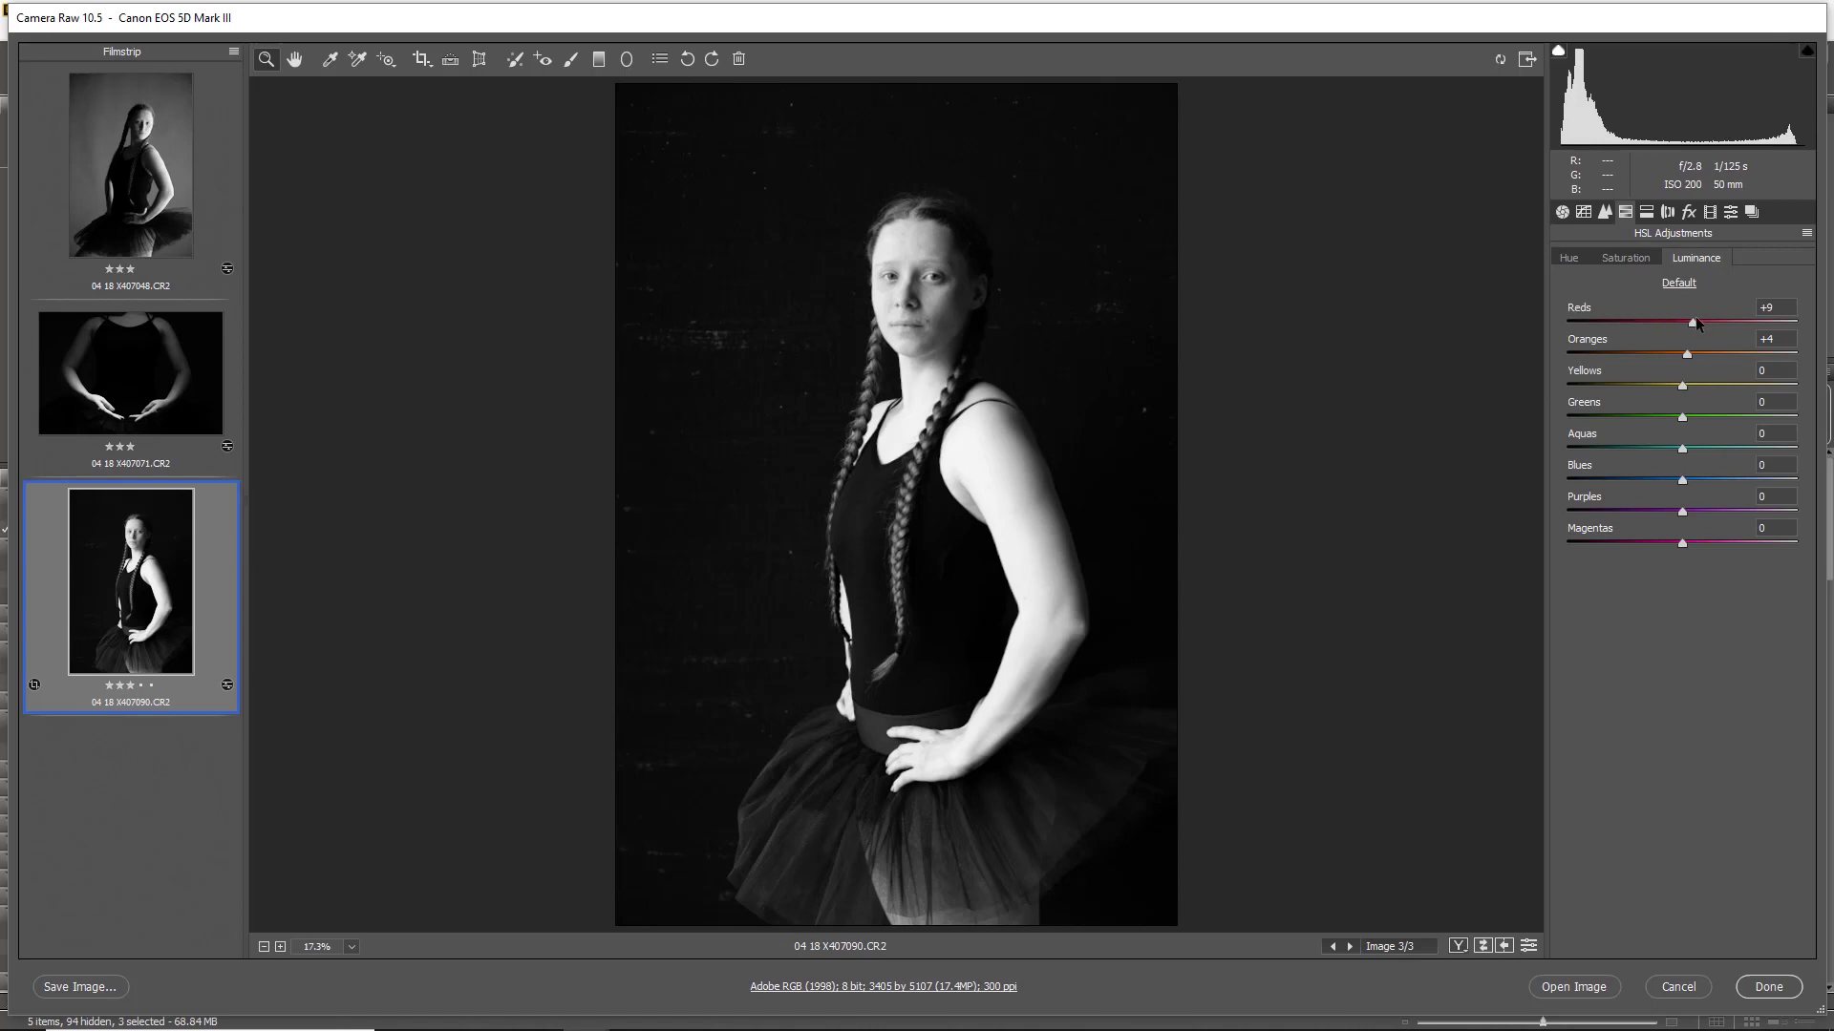
pyautogui.moveTo(1694, 323)
pyautogui.mouseDown()
pyautogui.moveTo(1719, 323)
pyautogui.moveTo(1701, 353)
pyautogui.mouseUp()
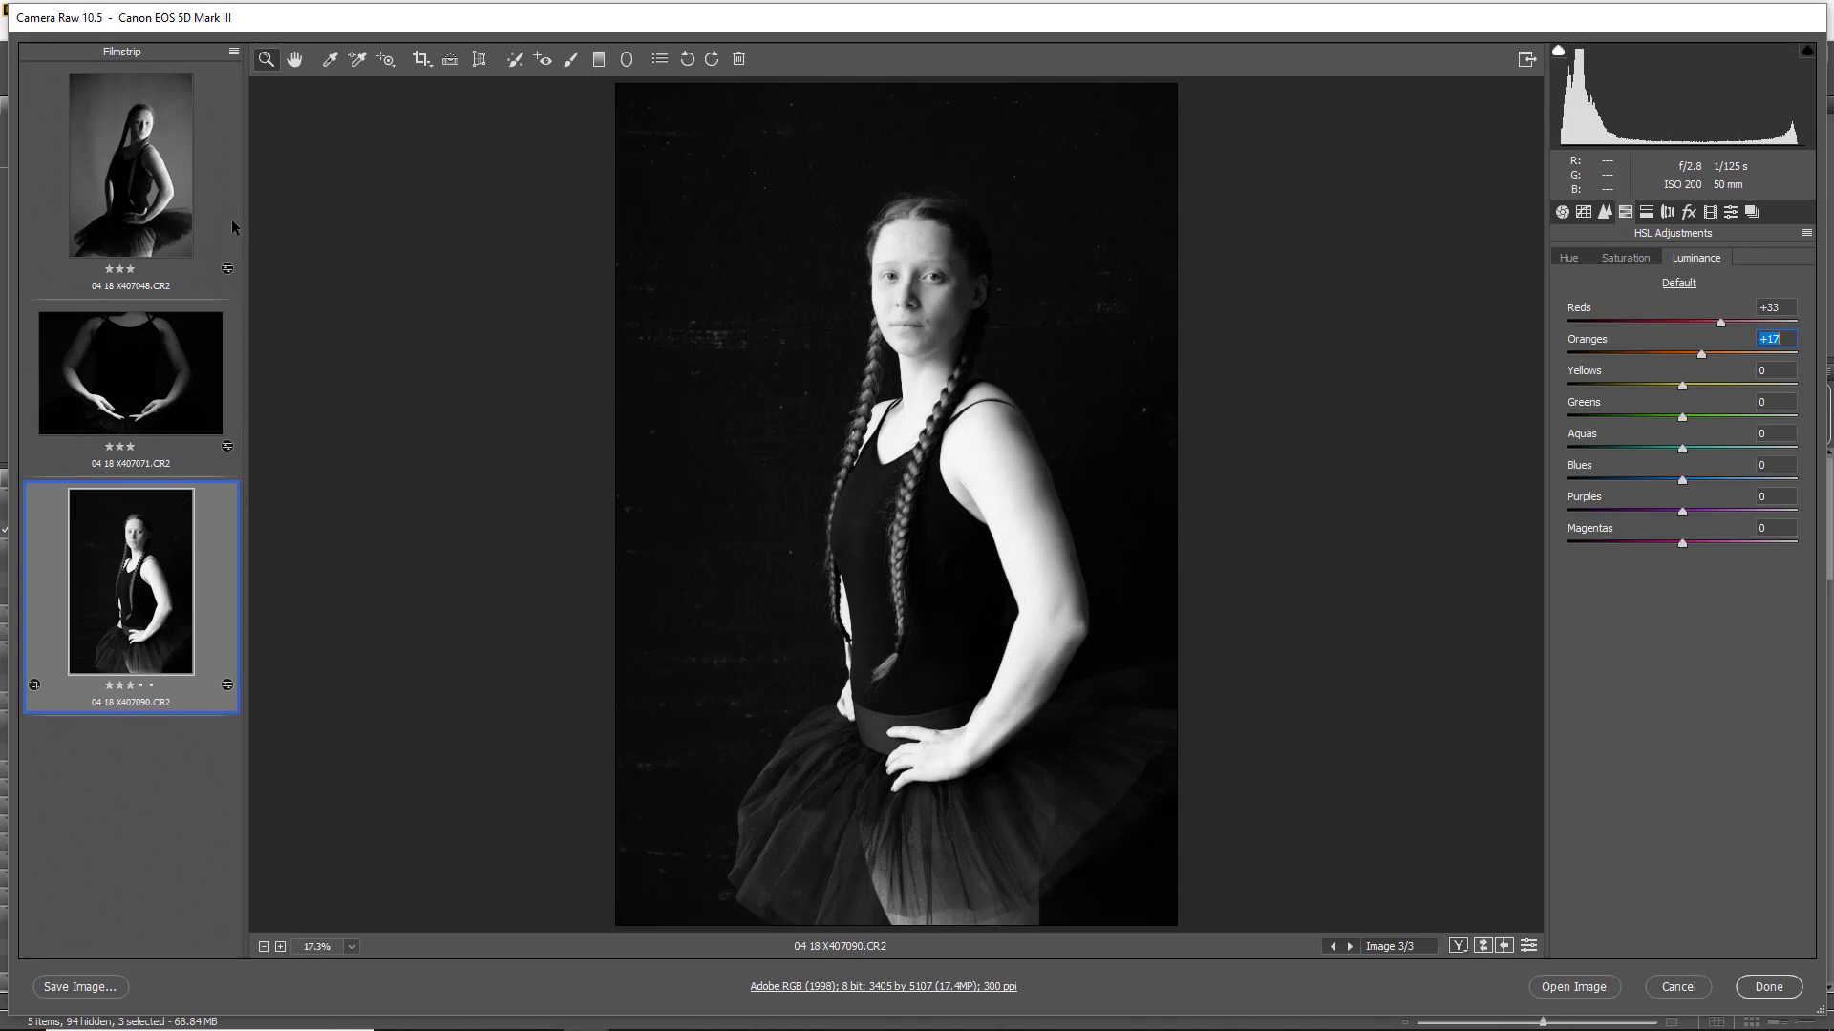
# Step: Give all three selected photos a dark post-crop vignette with Amount around -30
pyautogui.keyDown('shift'); pyautogui.click(223, 159); pyautogui.keyUp('shift')
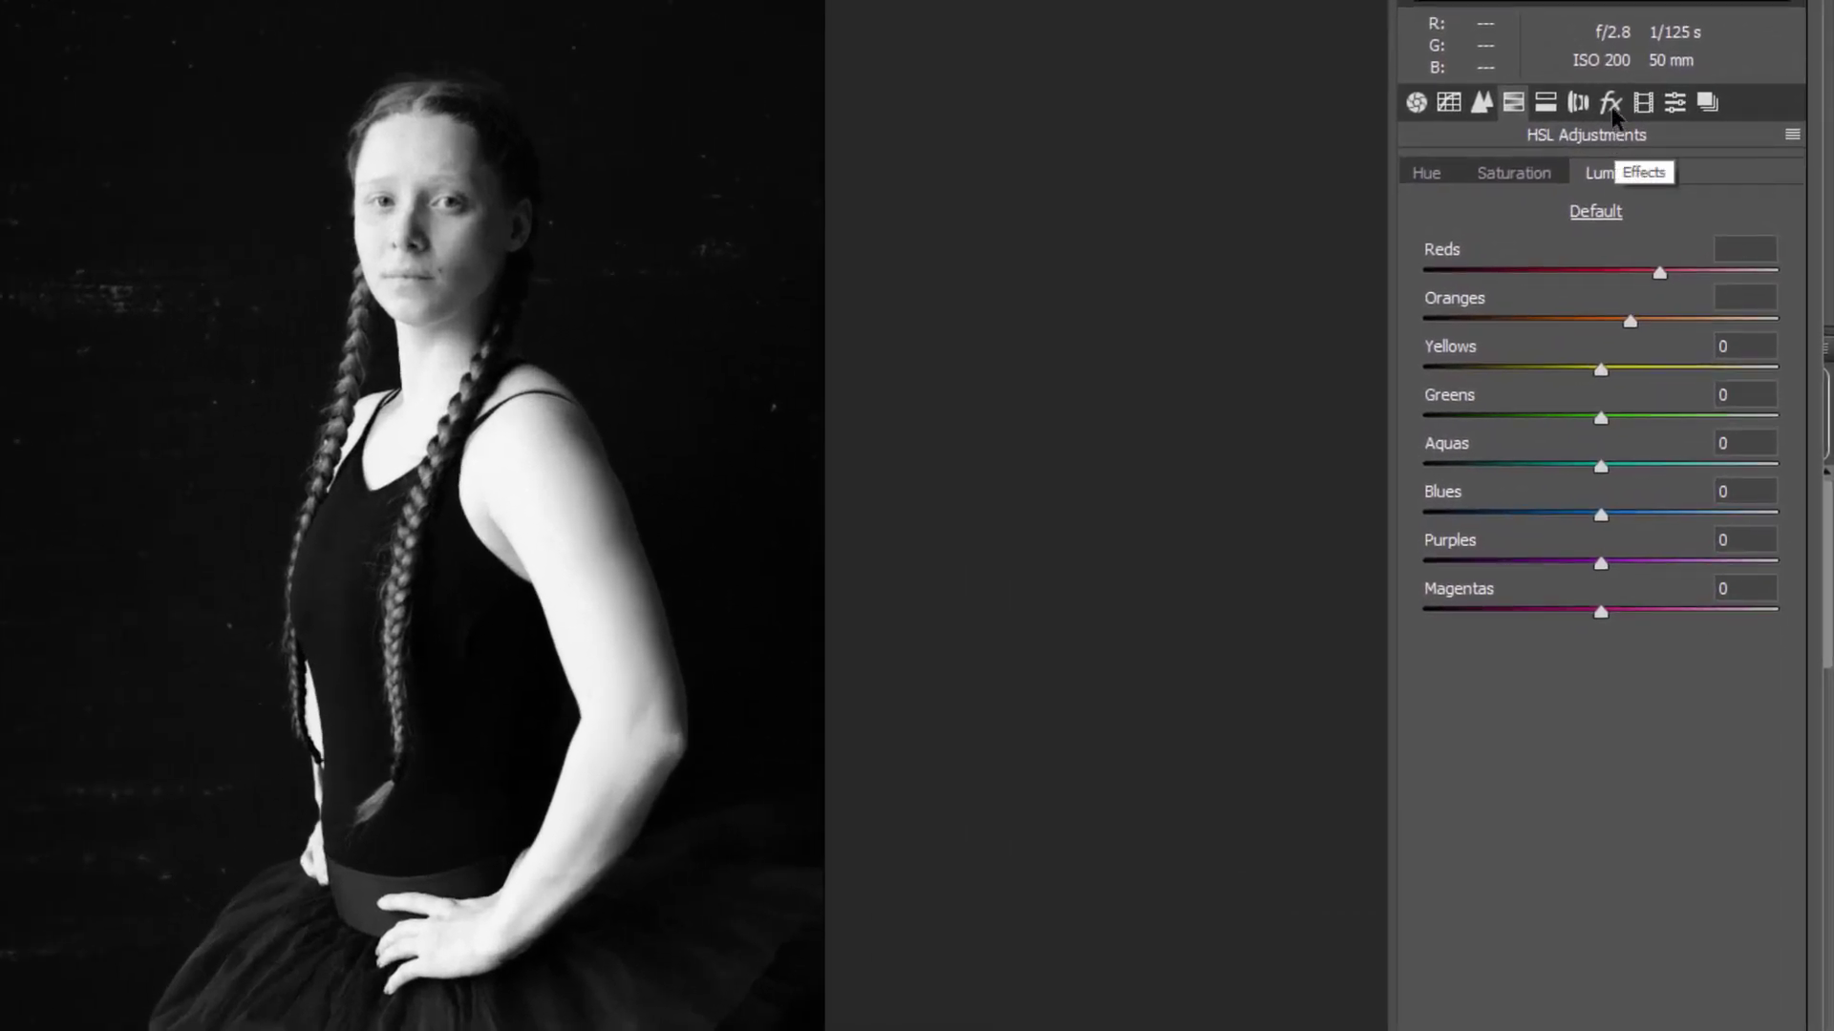
pyautogui.click(1689, 213)
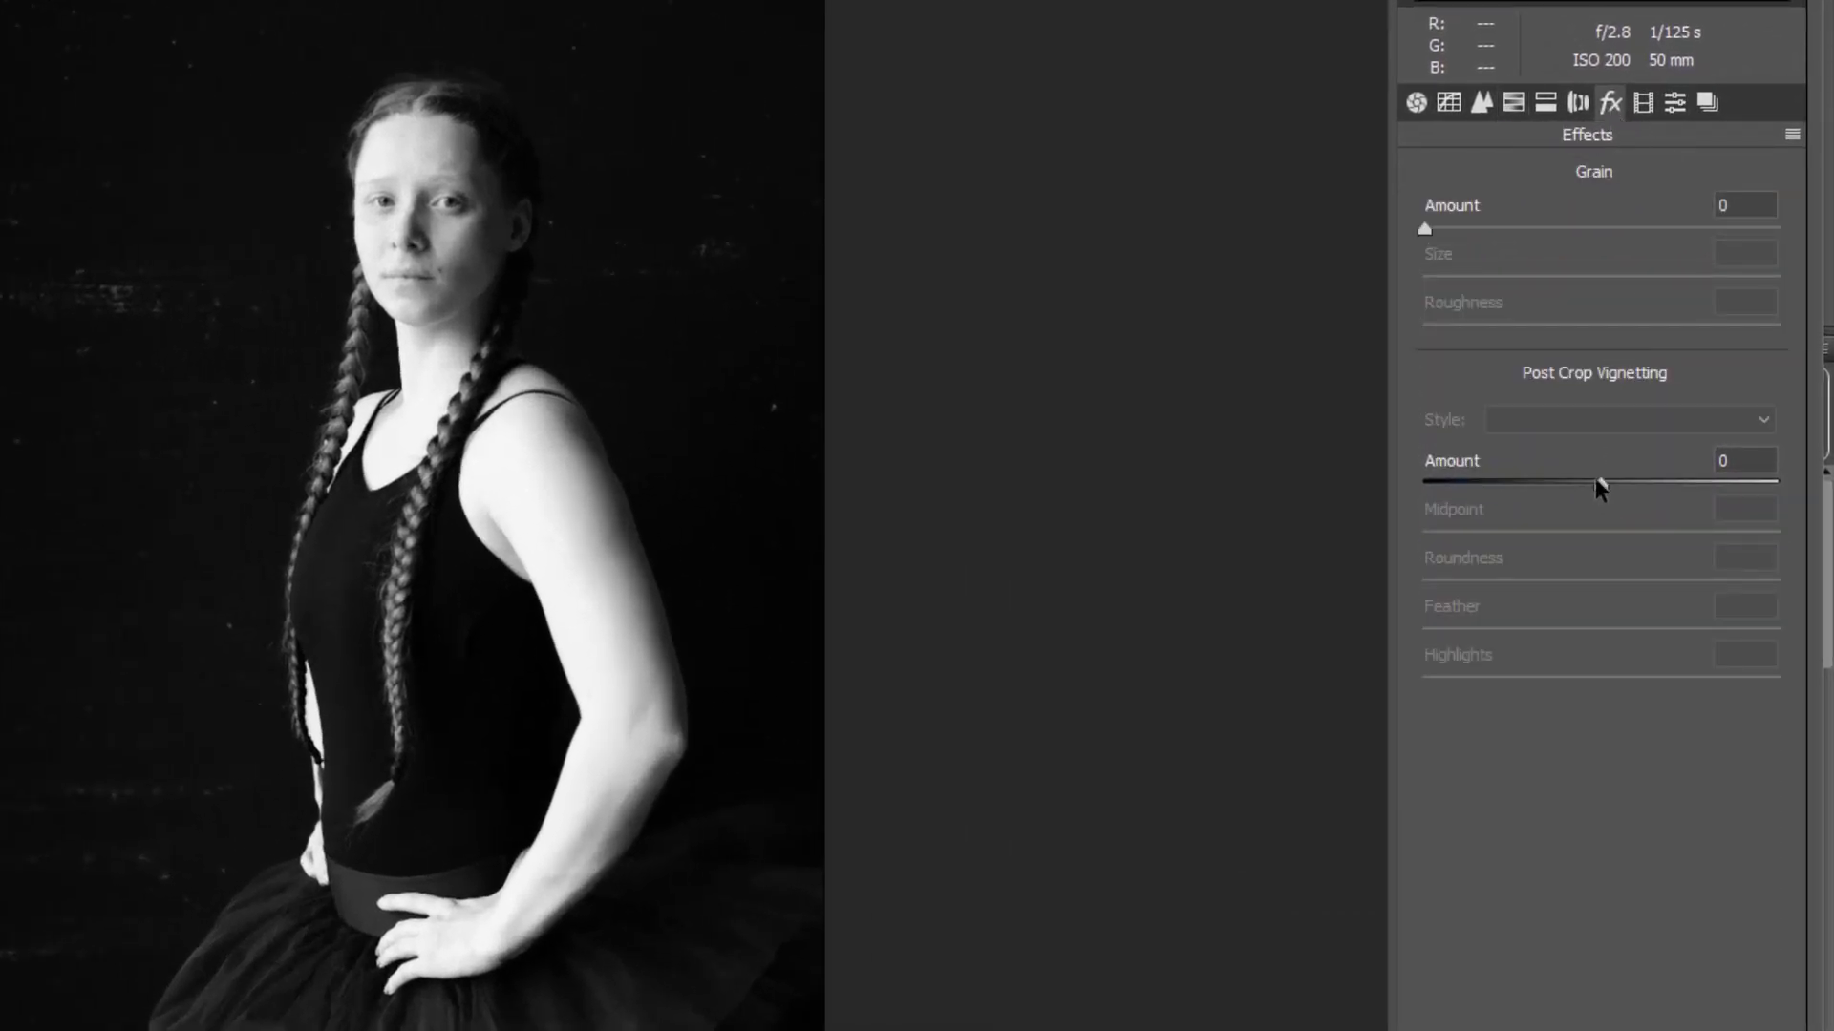
pyautogui.moveTo(1597, 482); pyautogui.dragTo(1543, 479)
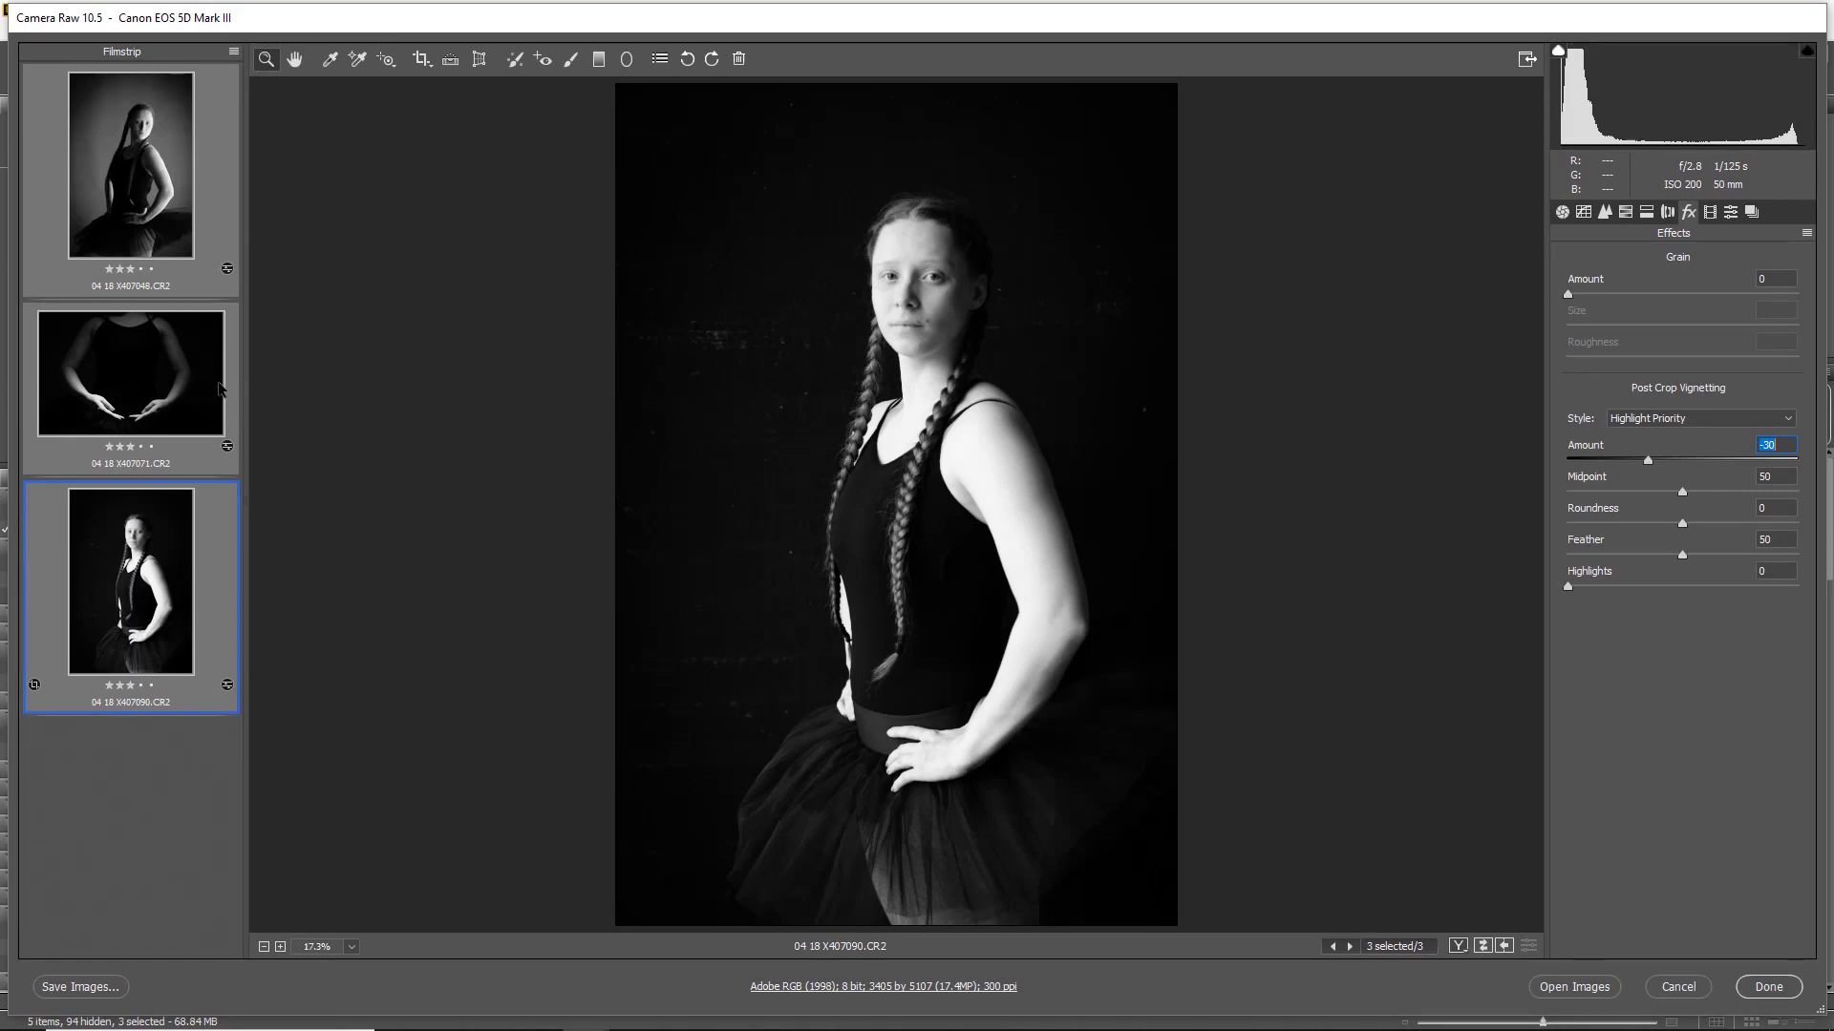
# Step: On the hands photo alone, try a light +25 vignette, then return to a dark vignette of about -13
pyautogui.click(219, 389)
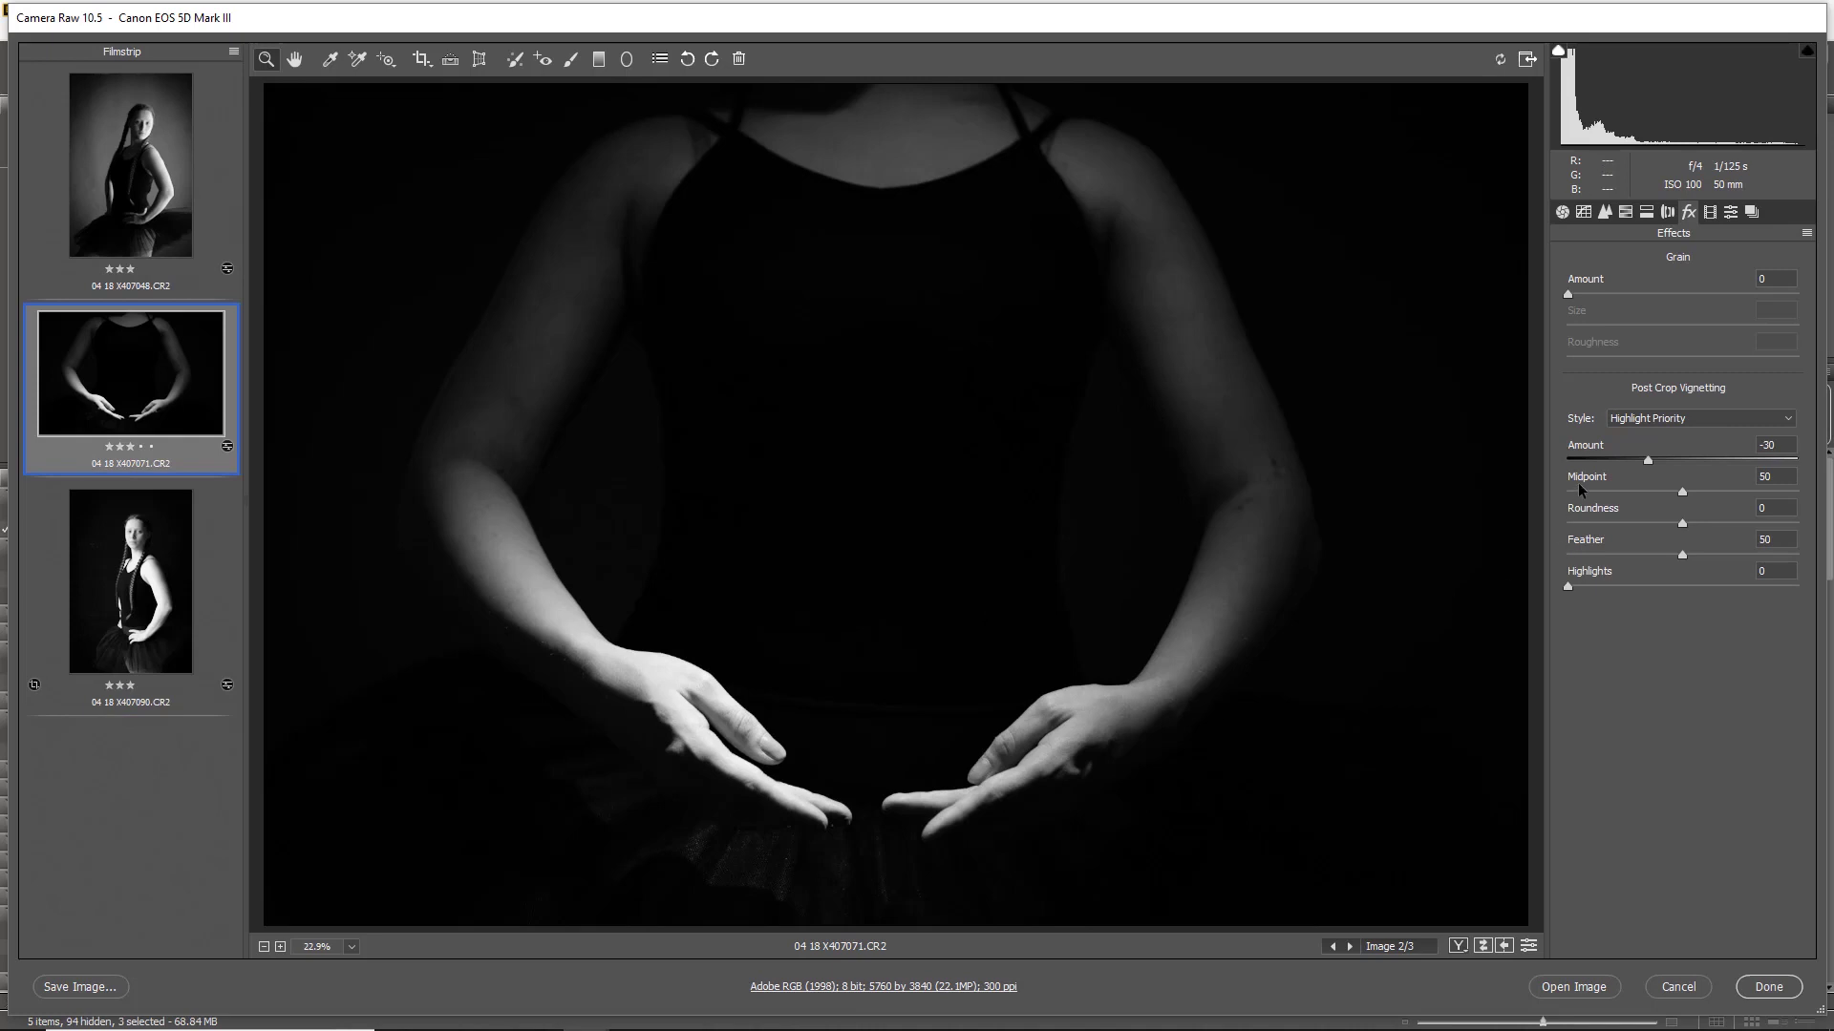
pyautogui.moveTo(1649, 462)
pyautogui.mouseDown()
pyautogui.moveTo(1700, 462)
pyautogui.moveTo(1616, 462)
pyautogui.moveTo(1691, 463)
pyautogui.moveTo(1652, 462)
pyautogui.mouseUp()
pyautogui.moveTo(1667, 463); pyautogui.dragTo(1712, 463)
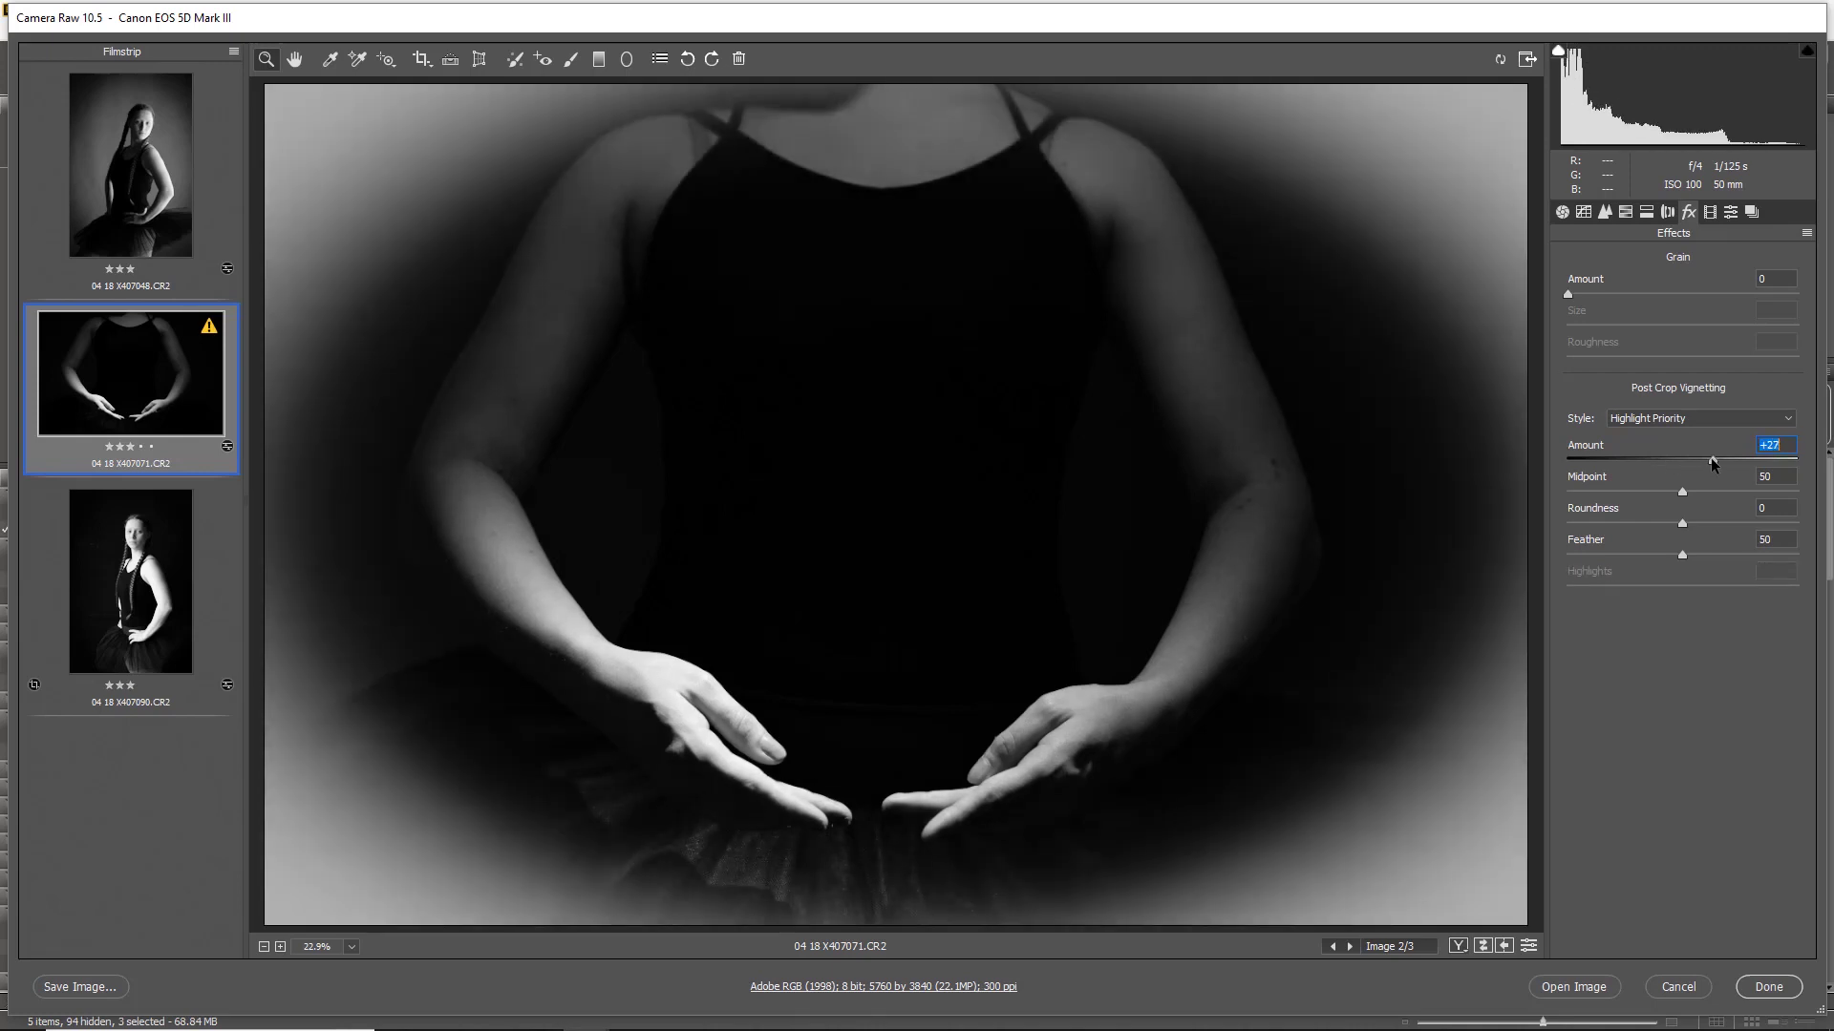
pyautogui.moveTo(1711, 456); pyautogui.dragTo(1709, 457)
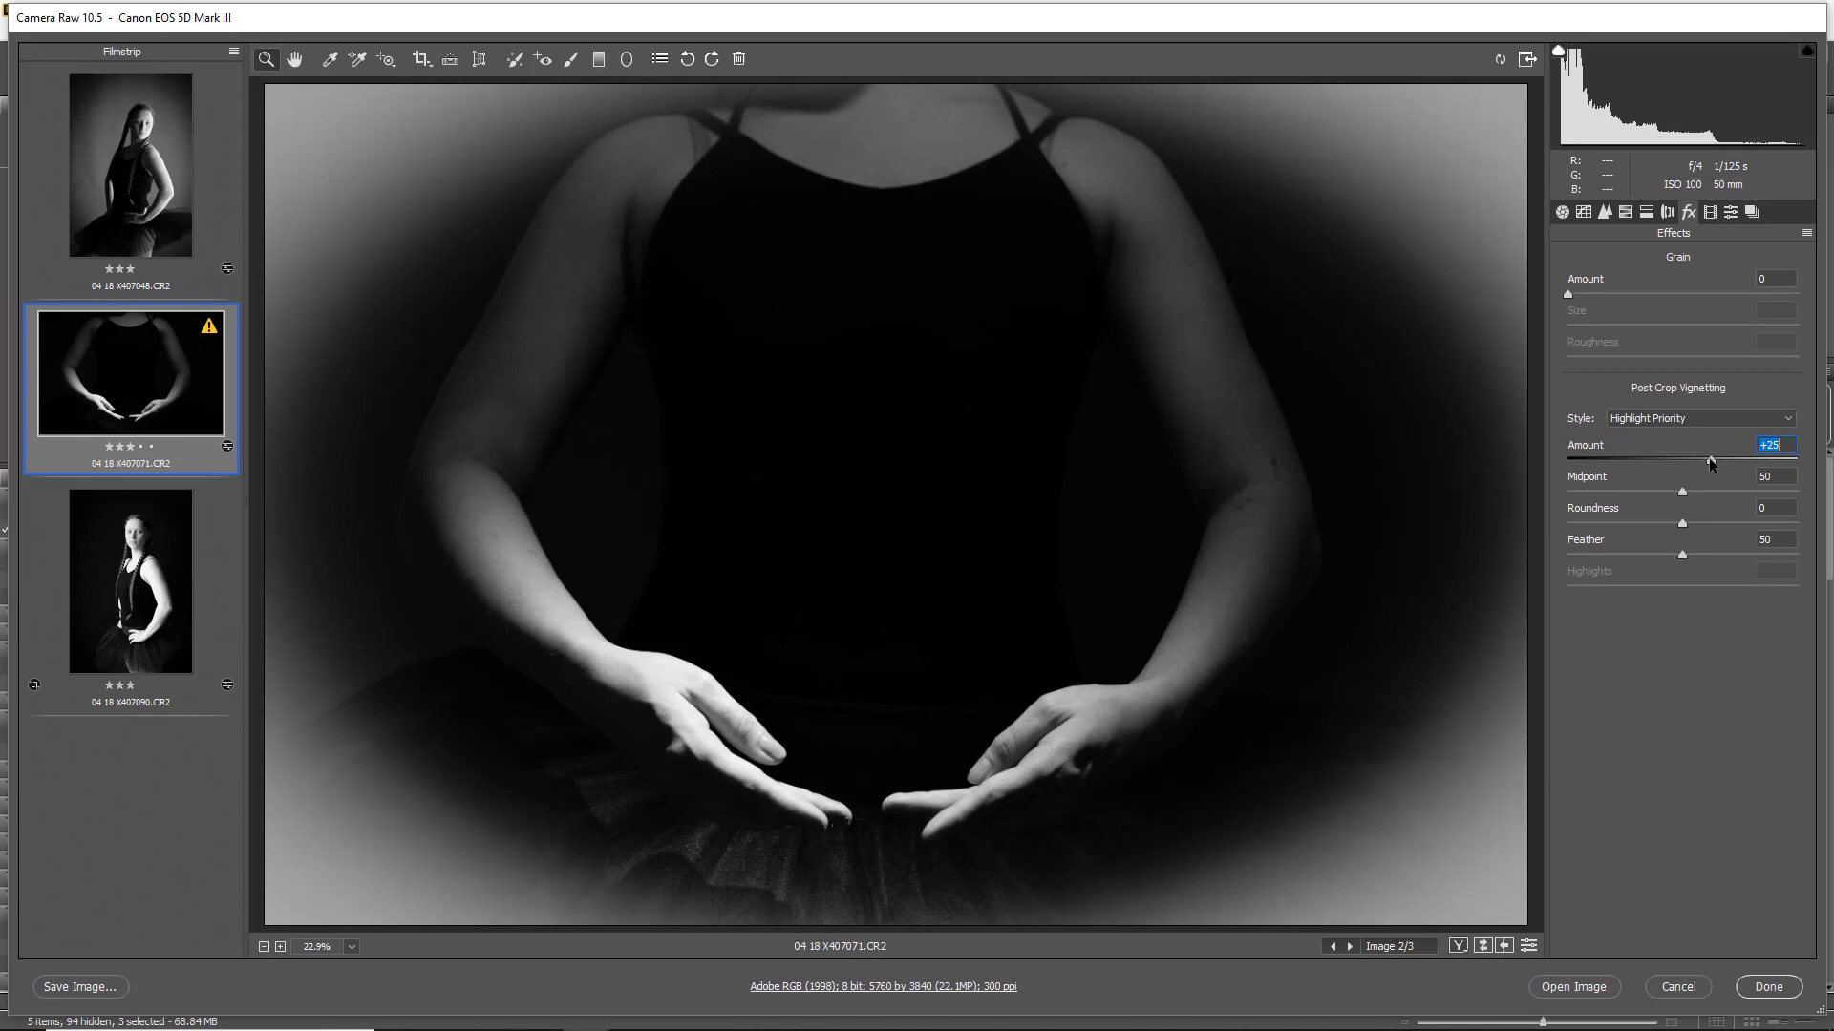
pyautogui.moveTo(1711, 460); pyautogui.dragTo(1666, 461)
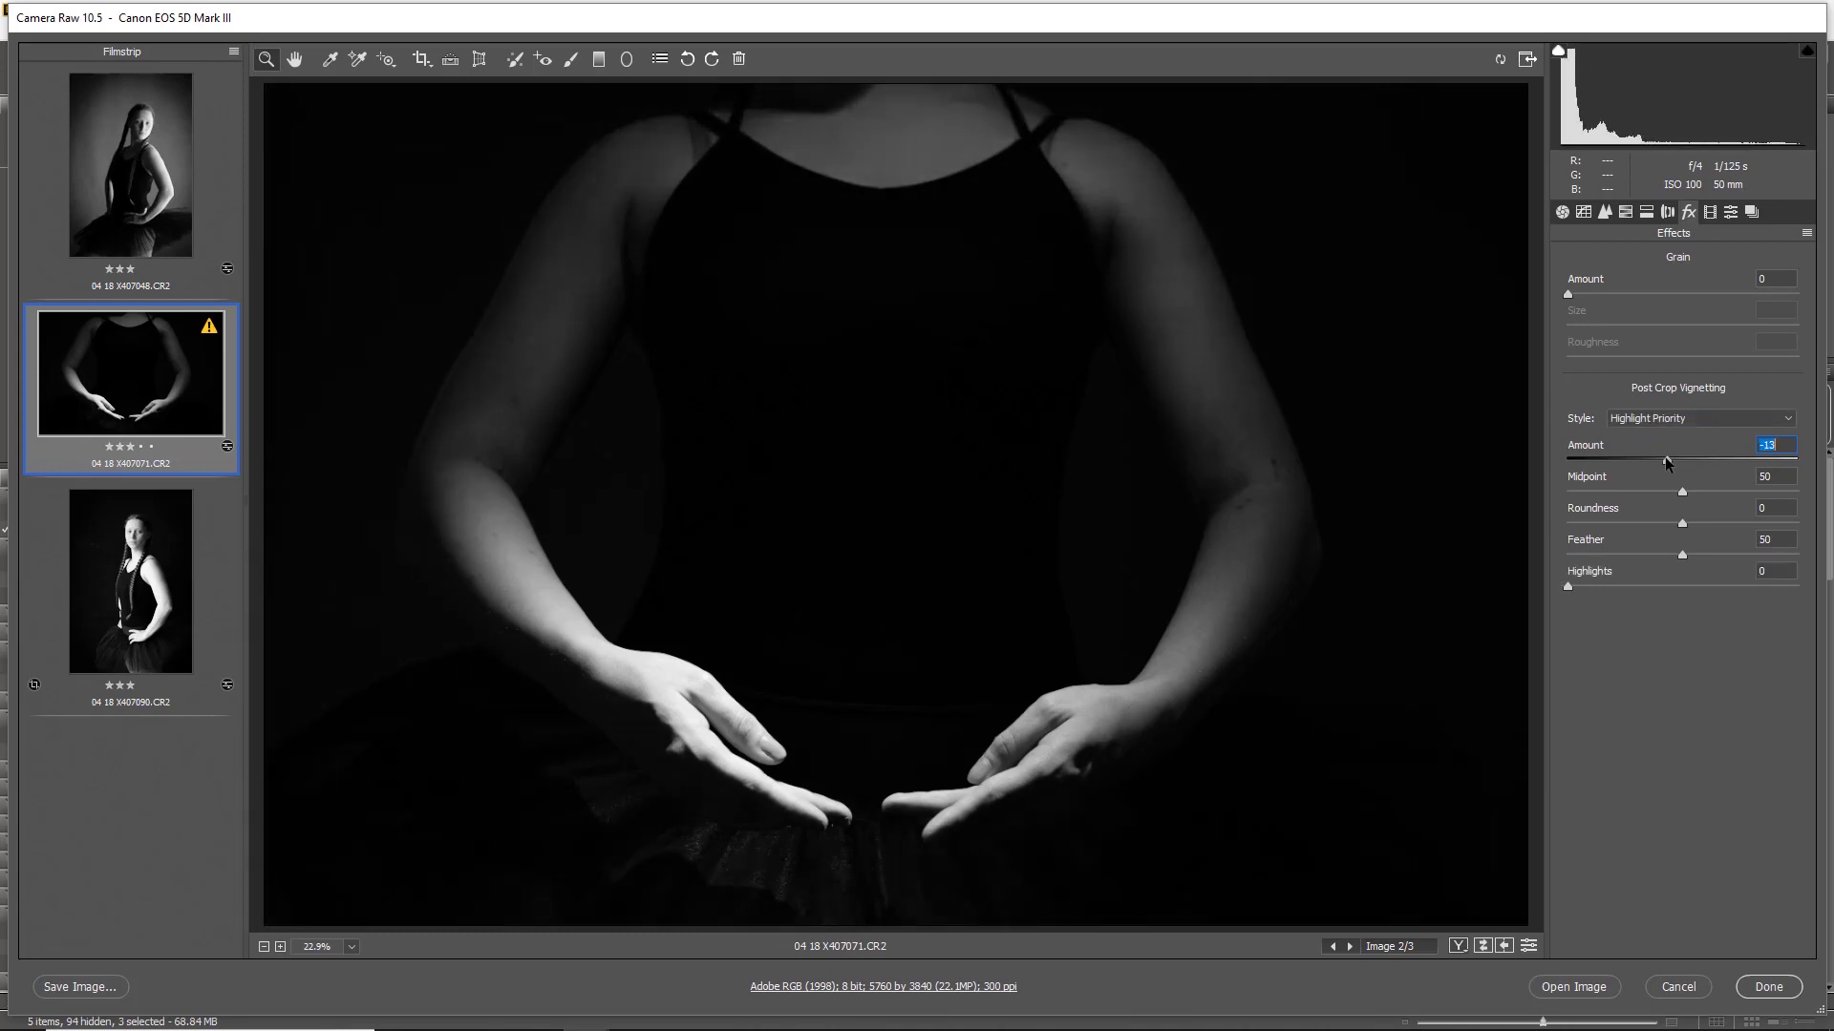